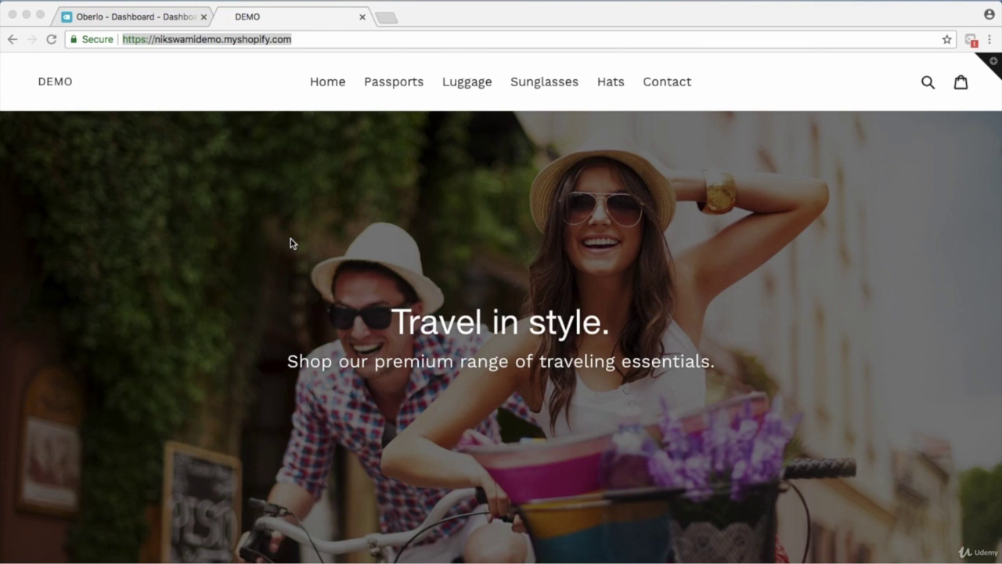
Step: Review the demo store's homepage, from the banner down to the featured collections and newsletter section
{"action": "scroll", "coordinate": [291, 244], "scroll_direction": "down", "scroll_amount": 10}
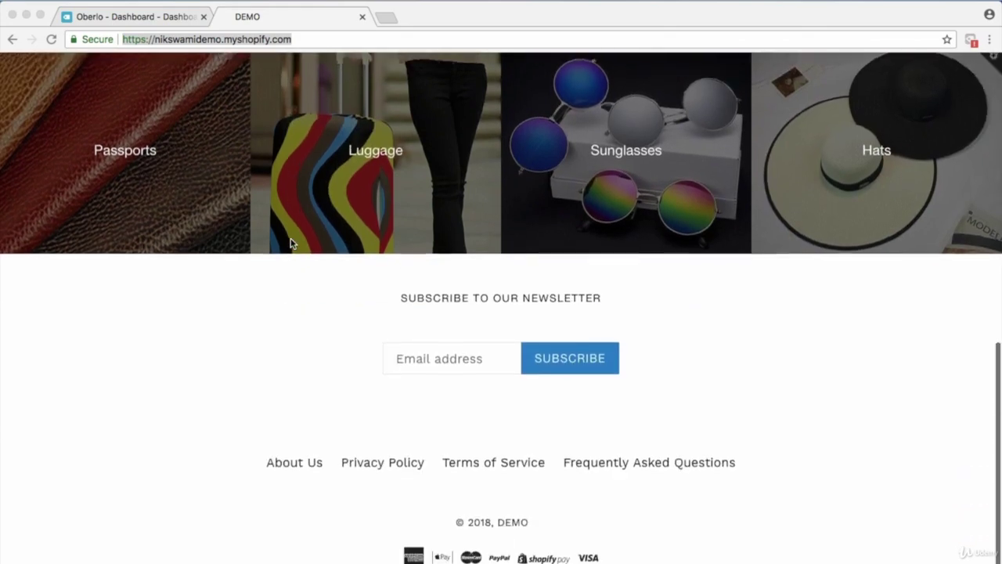
{"action": "scroll", "coordinate": [291, 243], "scroll_direction": "up", "scroll_amount": 10}
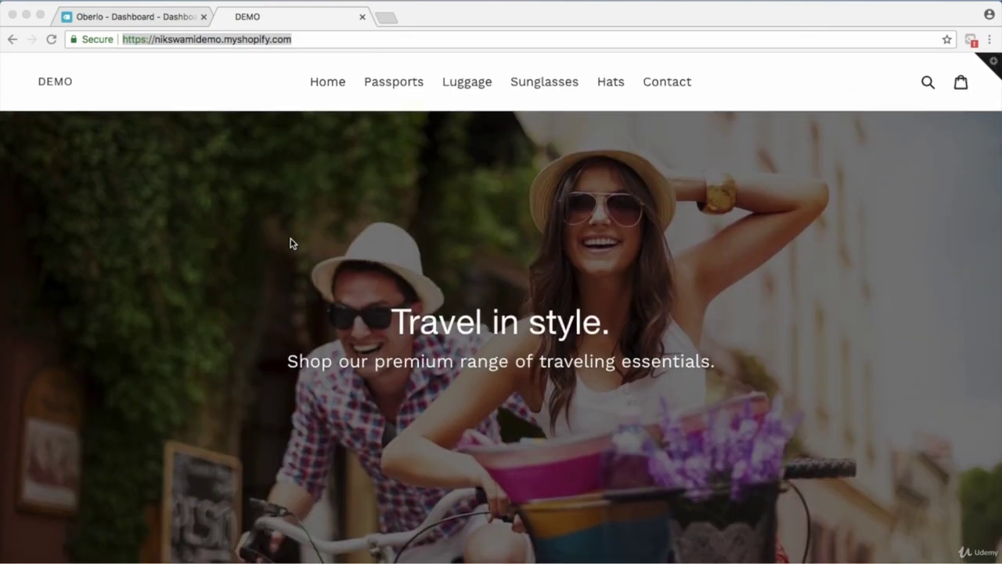
{"action": "scroll", "coordinate": [291, 243], "scroll_direction": "down", "scroll_amount": 1}
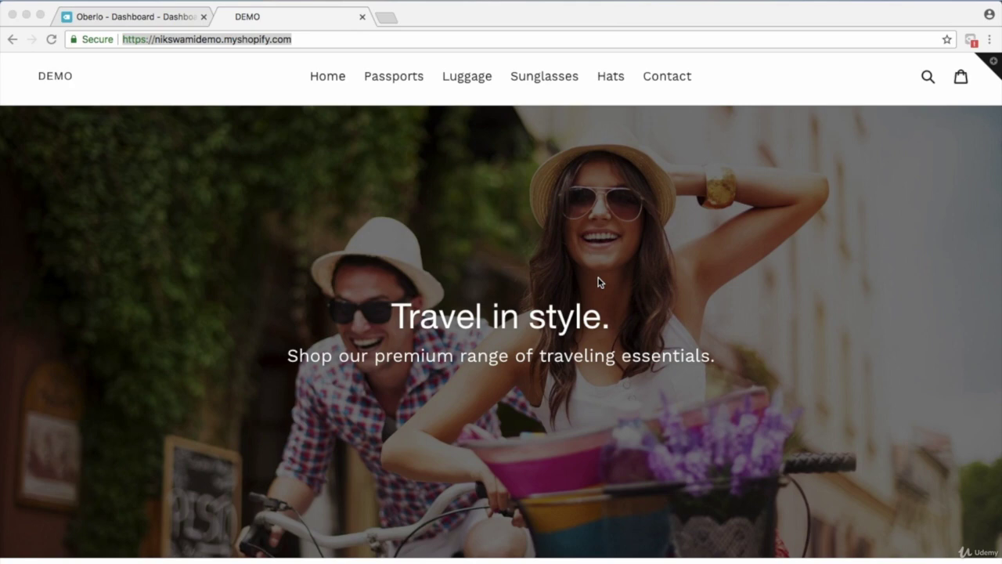
{"action": "scroll", "coordinate": [599, 282], "scroll_direction": "down", "scroll_amount": 5}
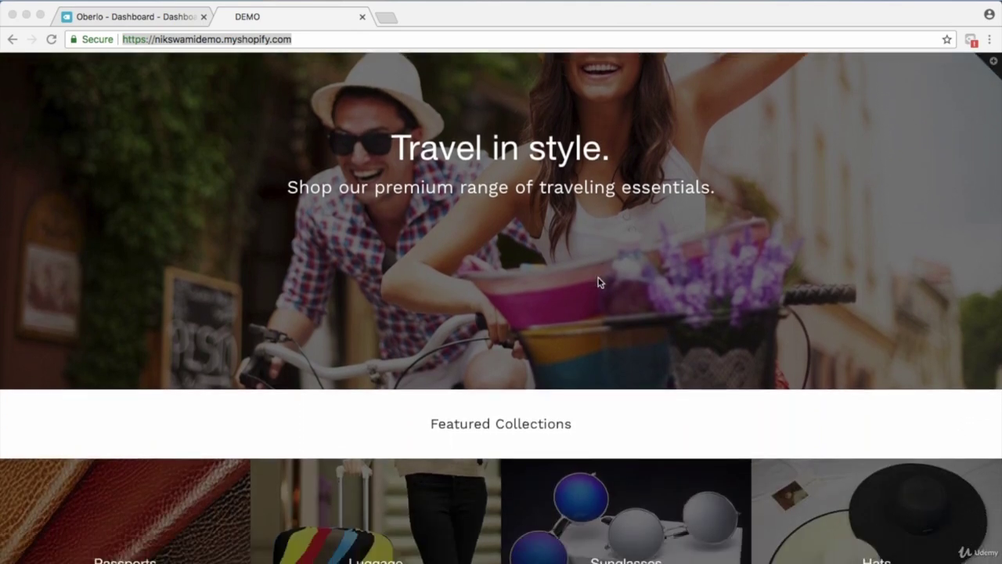
{"action": "scroll", "coordinate": [599, 282], "scroll_direction": "down", "scroll_amount": 3}
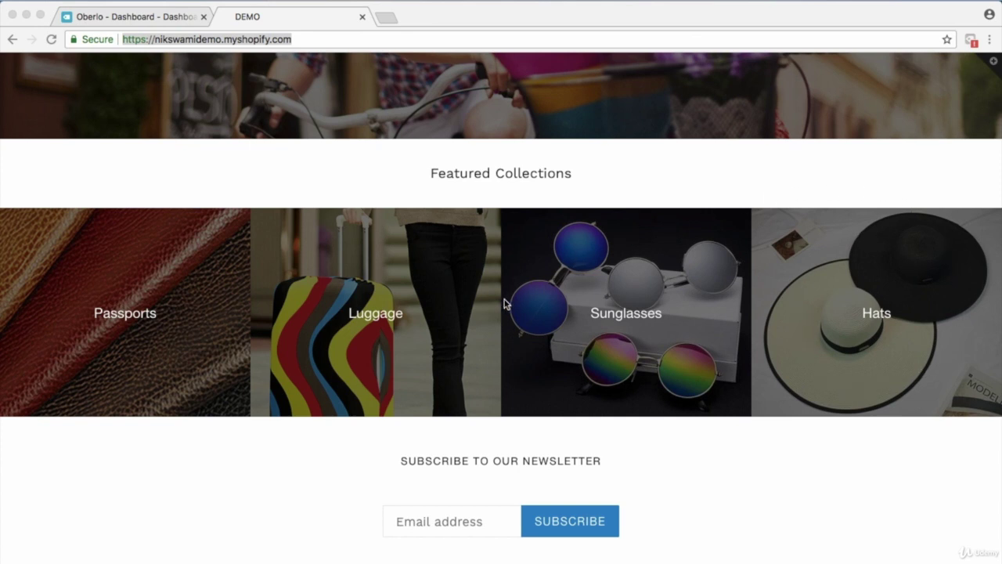
{"action": "scroll", "coordinate": [127, 313], "scroll_direction": "up", "scroll_amount": 6}
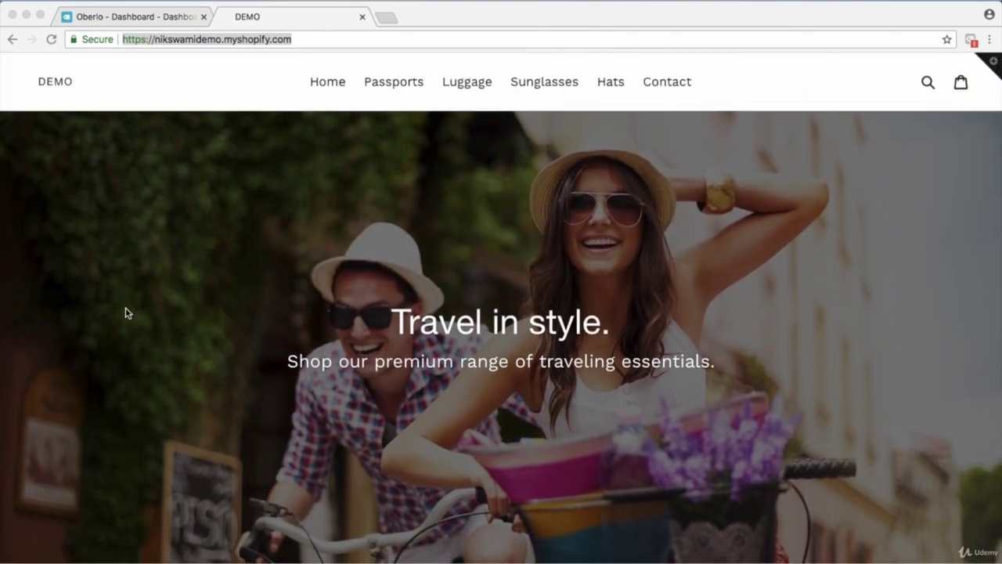
Step: Open the store's Passports collection and look through its product images, titles and prices
{"action": "key", "text": "super+Tab"}
{"action": "left_click", "coordinate": [382, 84]}
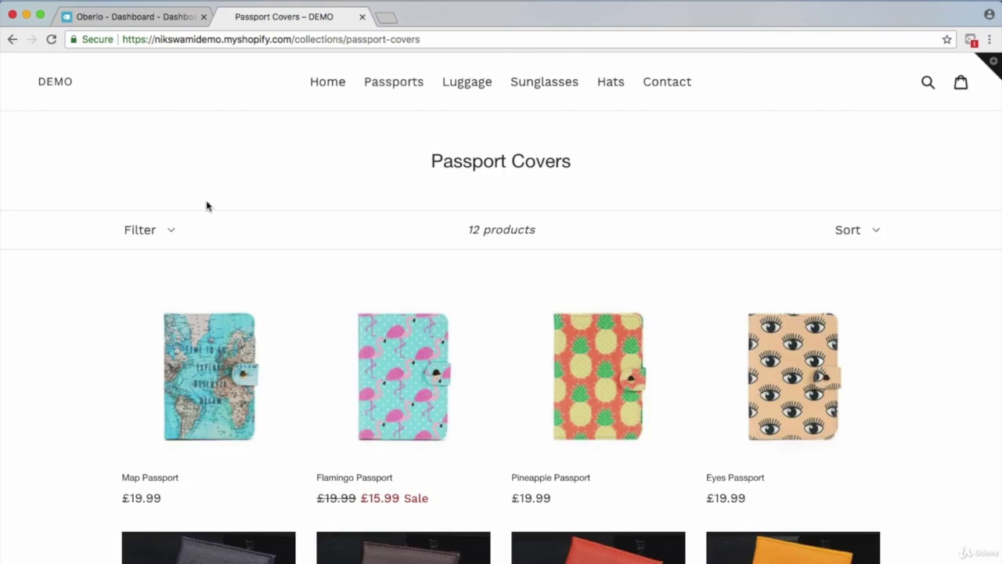
{"action": "scroll", "coordinate": [114, 270], "scroll_direction": "down", "scroll_amount": 10}
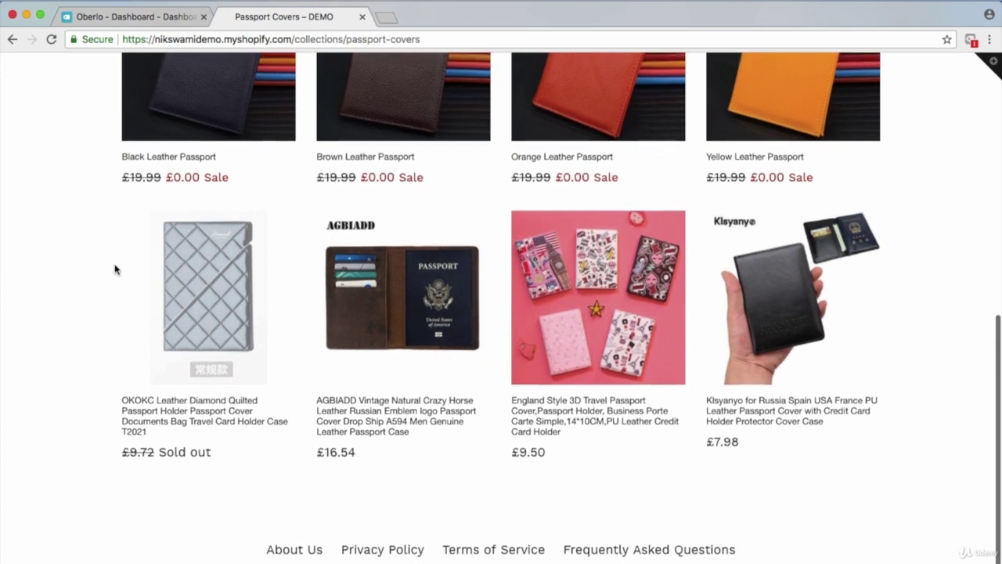
{"action": "scroll", "coordinate": [115, 269], "scroll_direction": "up", "scroll_amount": 5}
{"action": "scroll", "coordinate": [115, 269], "scroll_direction": "up", "scroll_amount": 4}
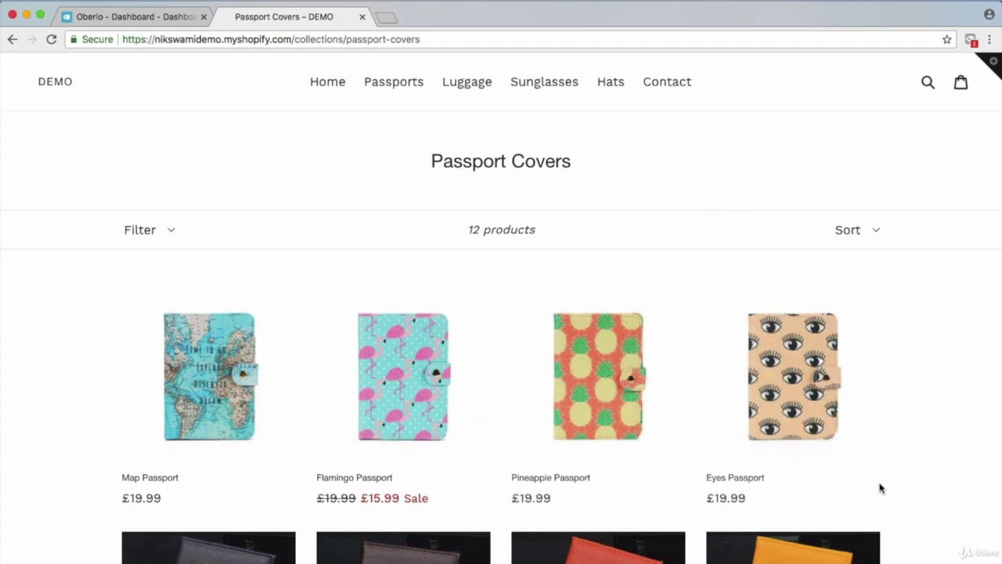
{"action": "scroll", "coordinate": [871, 495], "scroll_direction": "down", "scroll_amount": 3}
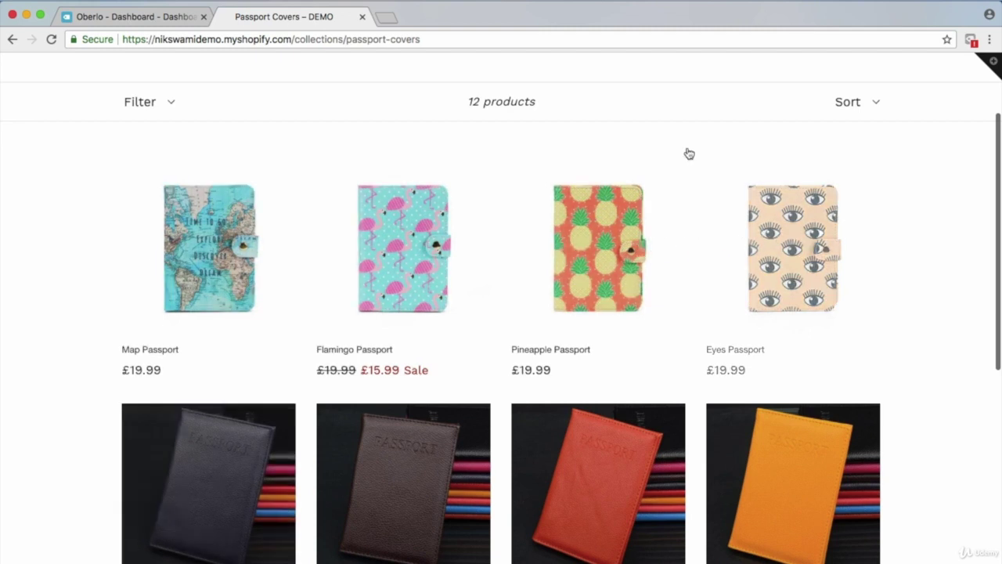
Step: Open amazon.co.uk in a new tab and search it for "passport covers"
{"action": "left_click", "coordinate": [386, 17]}
{"action": "type", "text": "amazon.co.uk"}
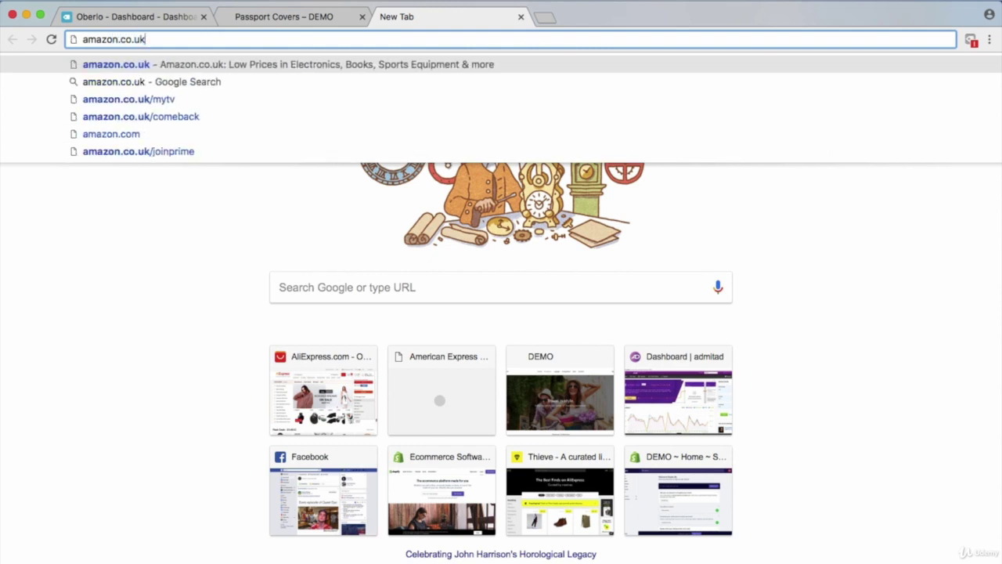
{"action": "key", "text": "Return"}
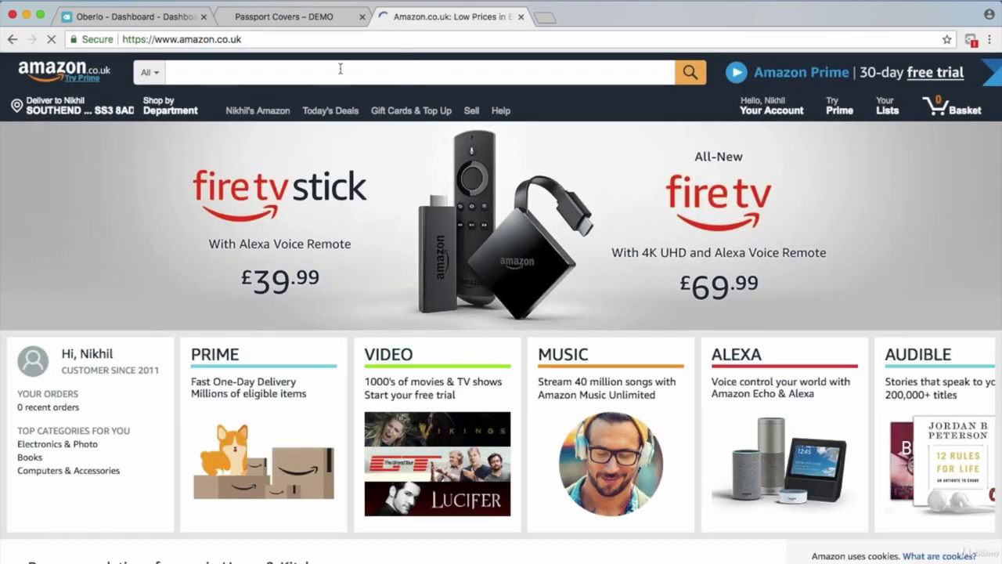
{"action": "left_click", "coordinate": [340, 70]}
{"action": "type", "text": "passport covers"}
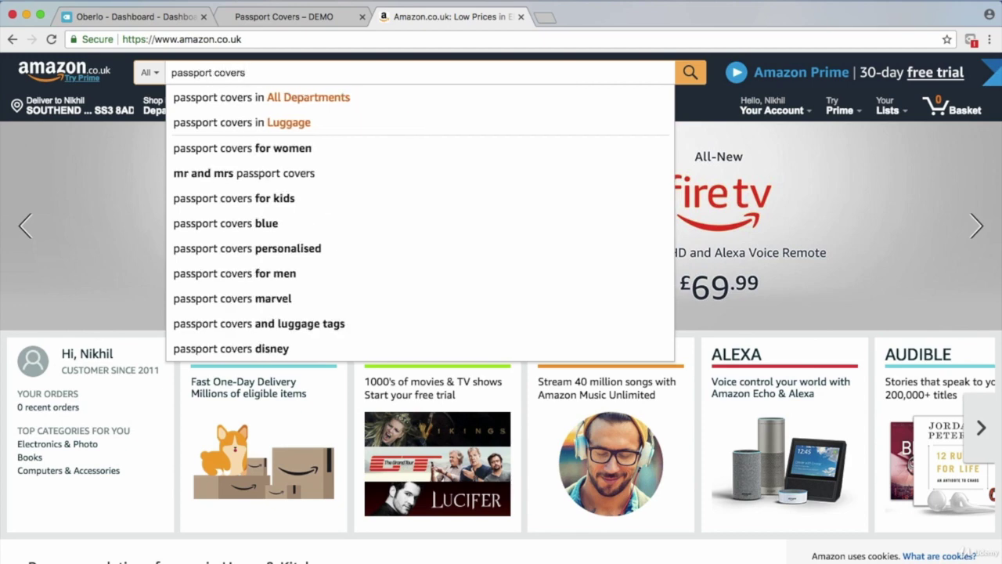
{"action": "key", "text": "Return"}
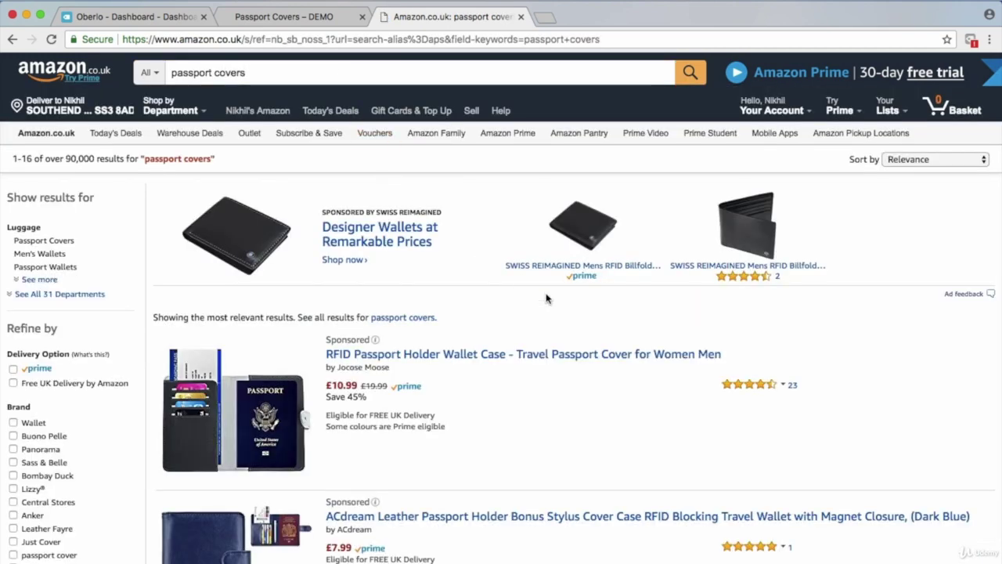
Step: Examine the variety of passport covers in the Amazon results, then close that tab to return to the store
{"action": "scroll", "coordinate": [545, 296], "scroll_direction": "down", "scroll_amount": 8}
{"action": "scroll", "coordinate": [546, 296], "scroll_direction": "down", "scroll_amount": 14}
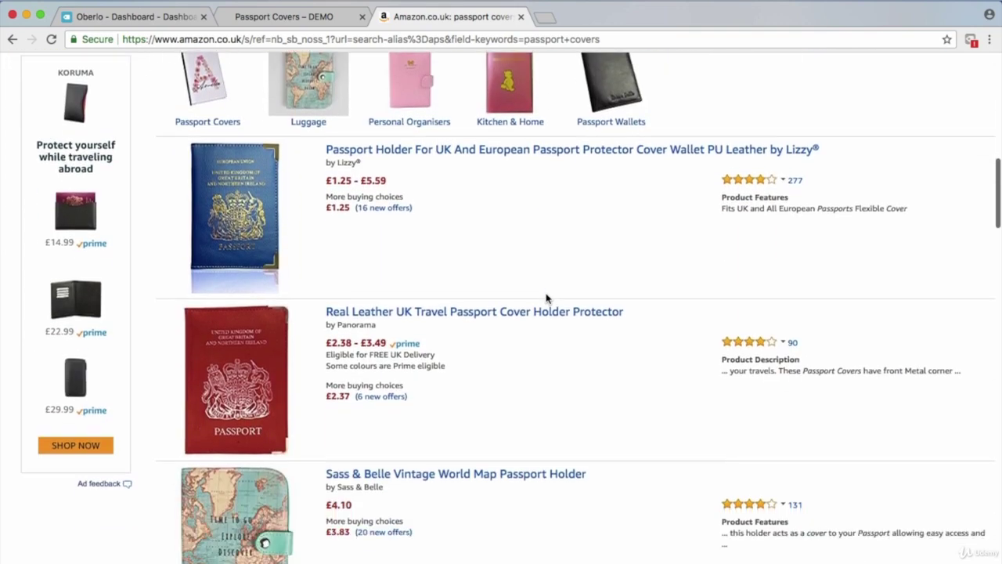
{"action": "scroll", "coordinate": [545, 297], "scroll_direction": "down", "scroll_amount": 11}
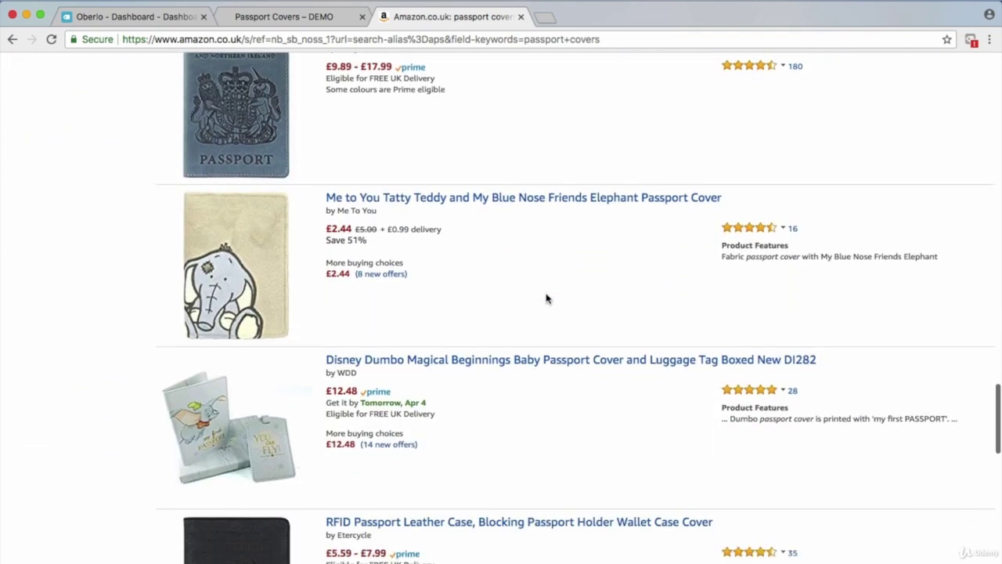
{"action": "scroll", "coordinate": [546, 297], "scroll_direction": "down", "scroll_amount": 7}
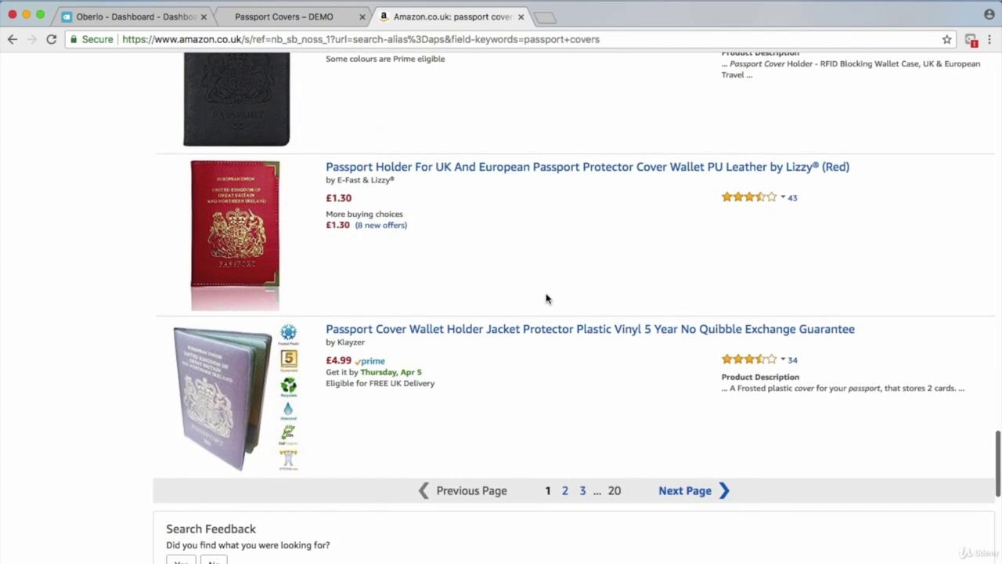
{"action": "scroll", "coordinate": [545, 298], "scroll_direction": "up", "scroll_amount": 20}
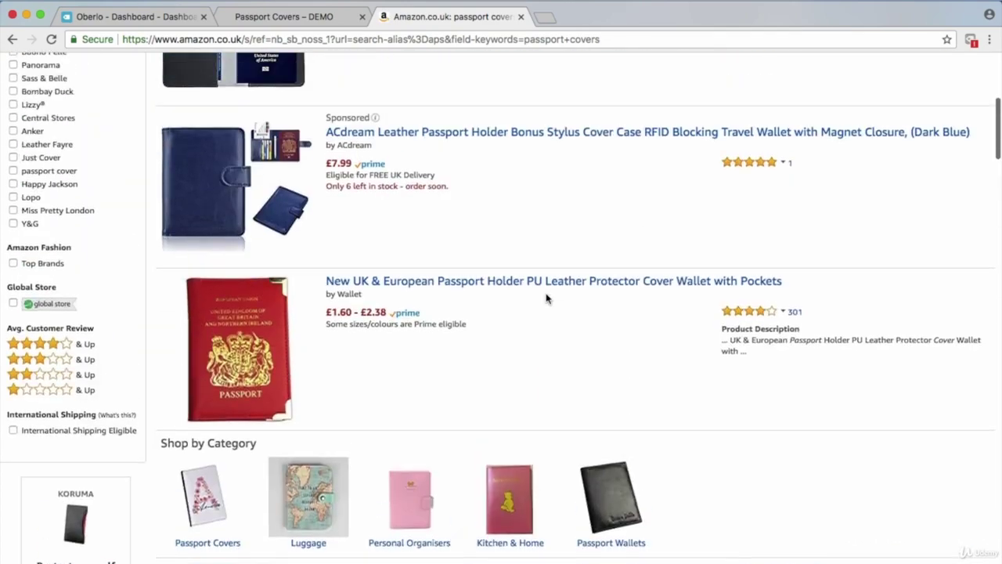
{"action": "scroll", "coordinate": [546, 297], "scroll_direction": "up", "scroll_amount": 5}
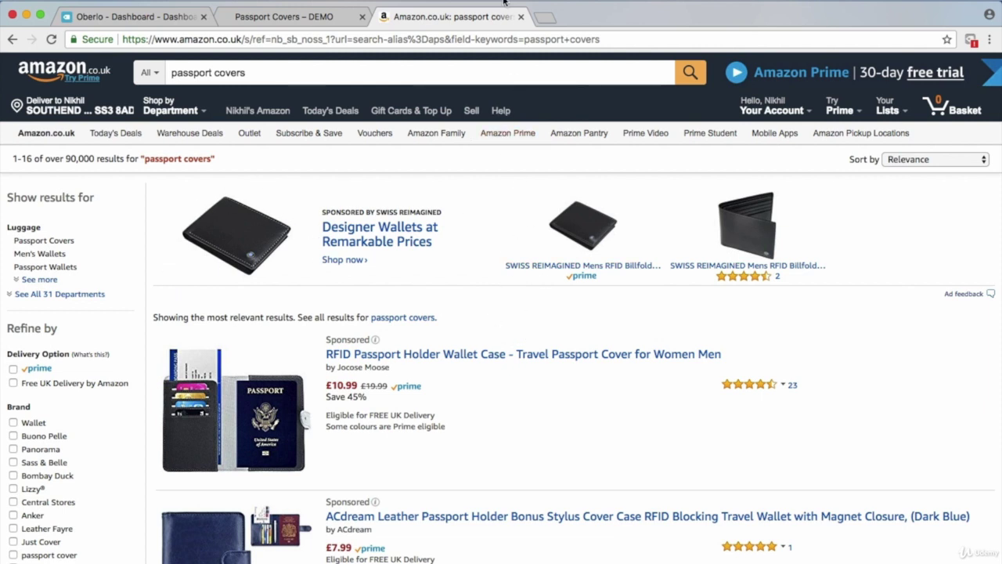
{"action": "left_click", "coordinate": [521, 17]}
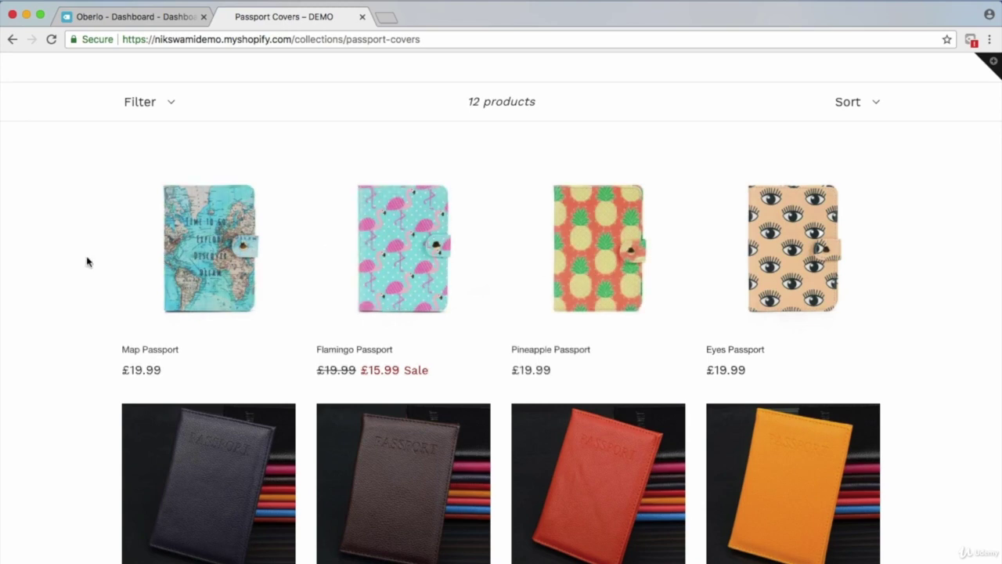
Step: Inspect the last row of the Passport Covers collection, magnifying the text overlaid on the OKOKC quilted cover's image
{"action": "scroll", "coordinate": [37, 262], "scroll_direction": "down", "scroll_amount": 4}
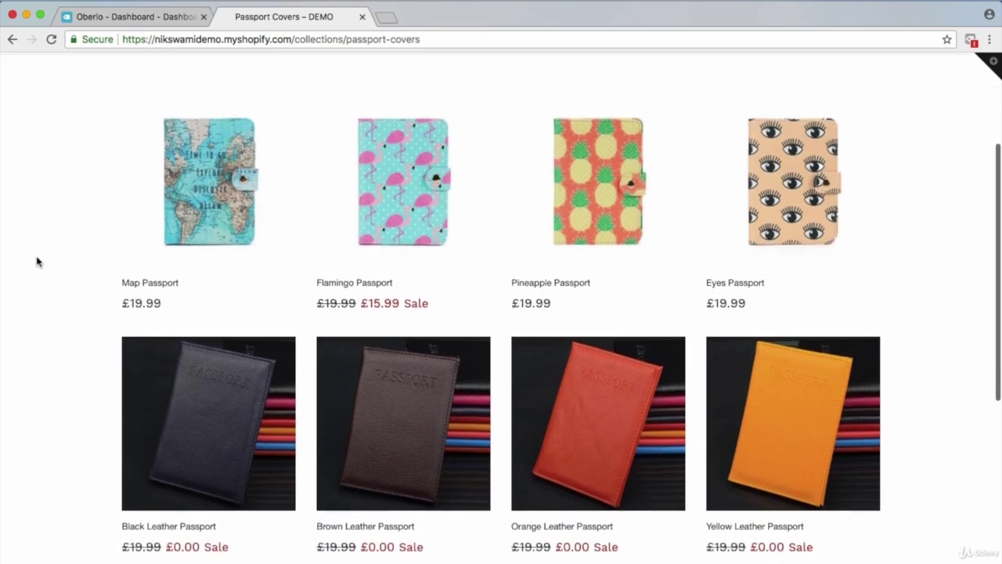
{"action": "scroll", "coordinate": [37, 262], "scroll_direction": "down", "scroll_amount": 6}
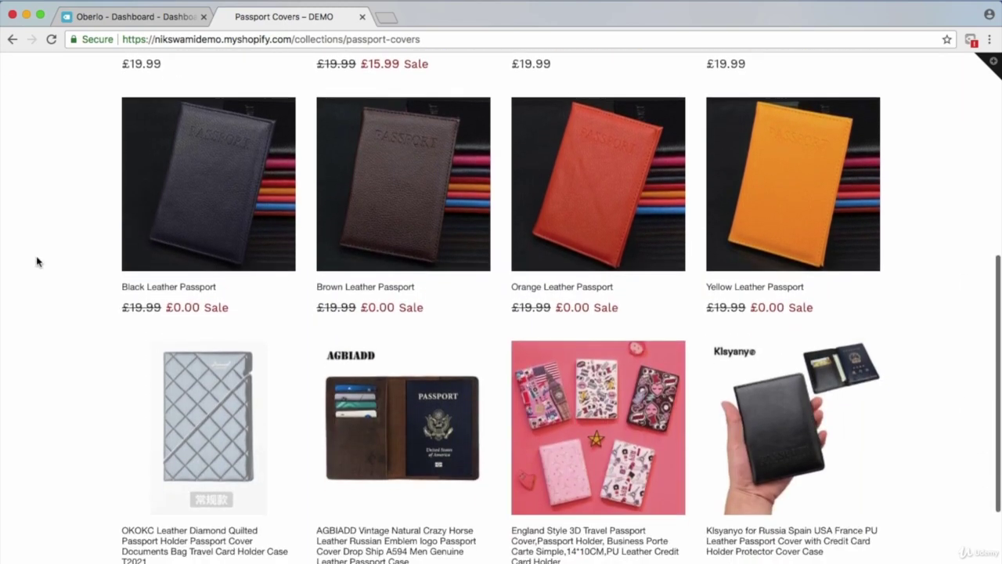
{"action": "scroll", "coordinate": [37, 261], "scroll_direction": "down", "scroll_amount": 4}
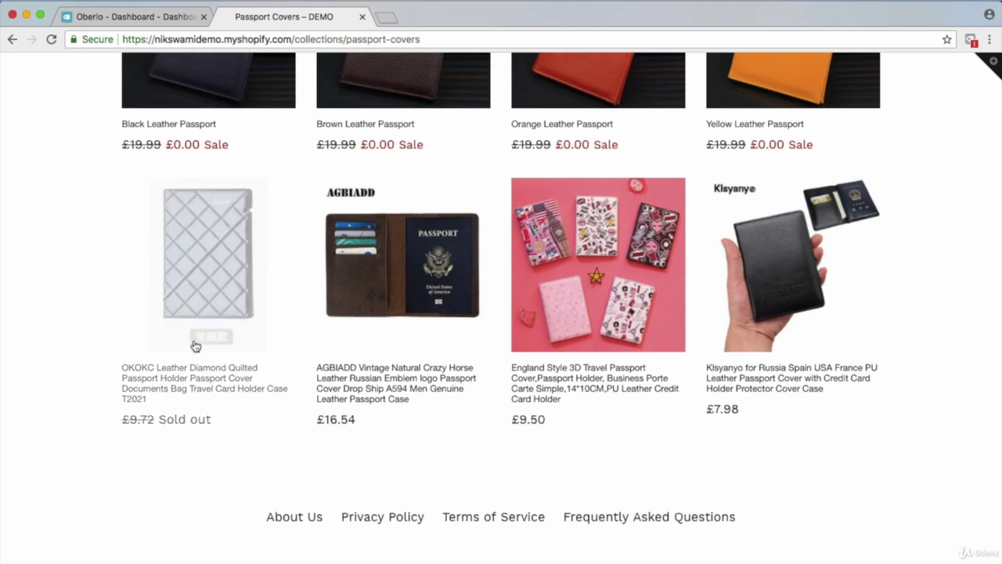
{"action": "scroll", "coordinate": [227, 338], "scroll_direction": "up", "scroll_amount": 5}
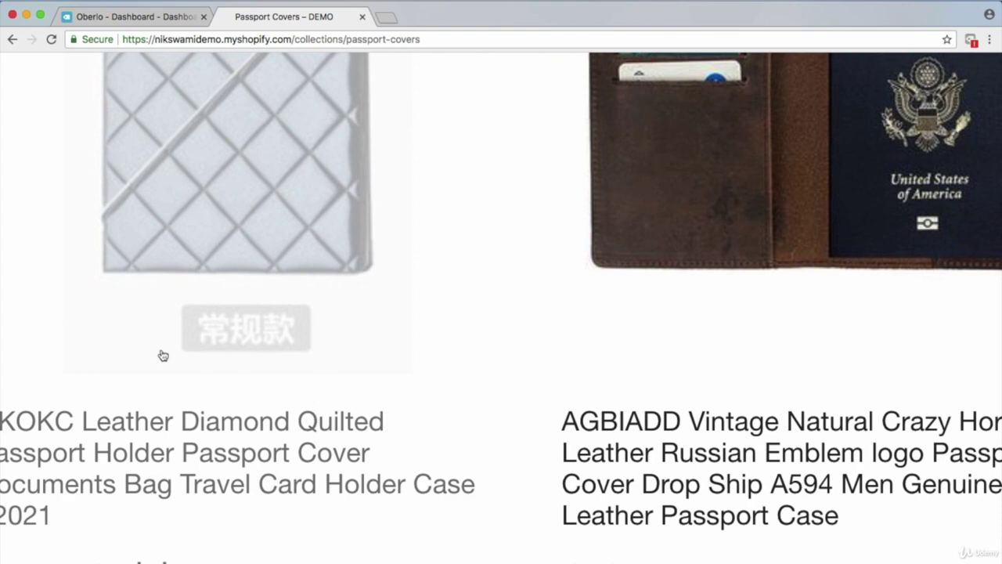
{"action": "scroll", "coordinate": [290, 375], "scroll_direction": "down", "scroll_amount": 5}
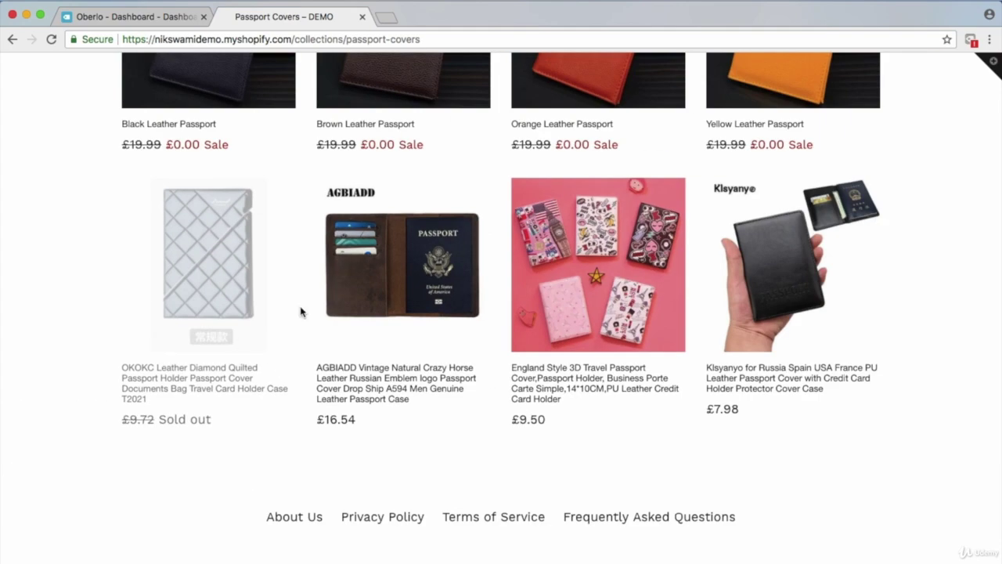
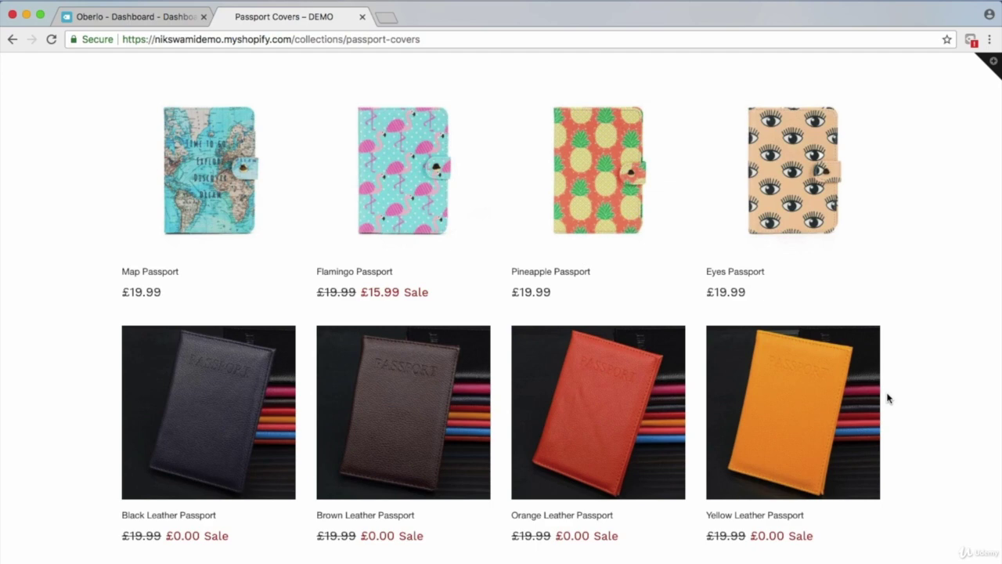
Step: Compare the image style, titles and prices of the passport, leather and branded covers across the collection's rows
{"action": "scroll", "coordinate": [887, 399], "scroll_direction": "down", "scroll_amount": 5}
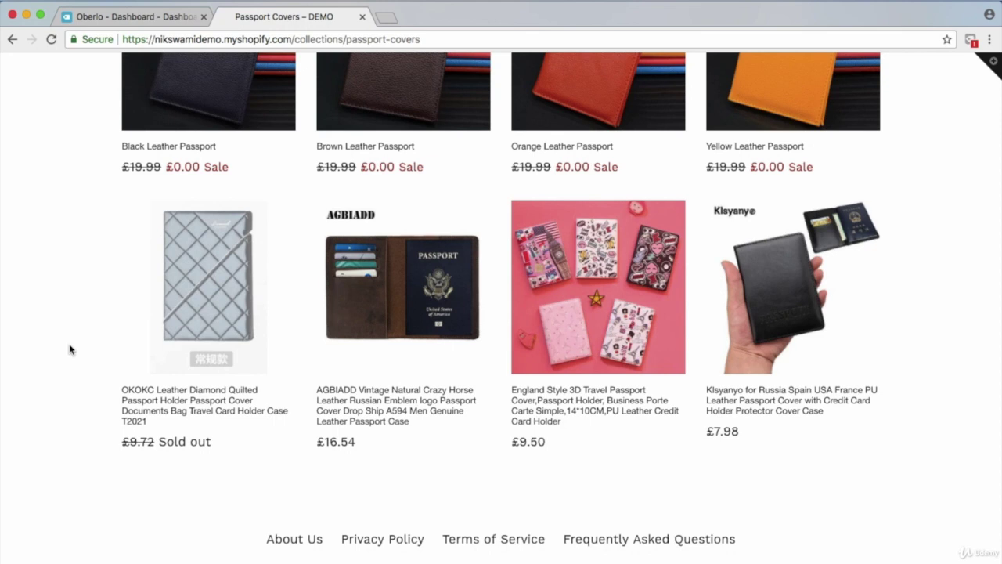
{"action": "scroll", "coordinate": [69, 349], "scroll_direction": "up", "scroll_amount": 6}
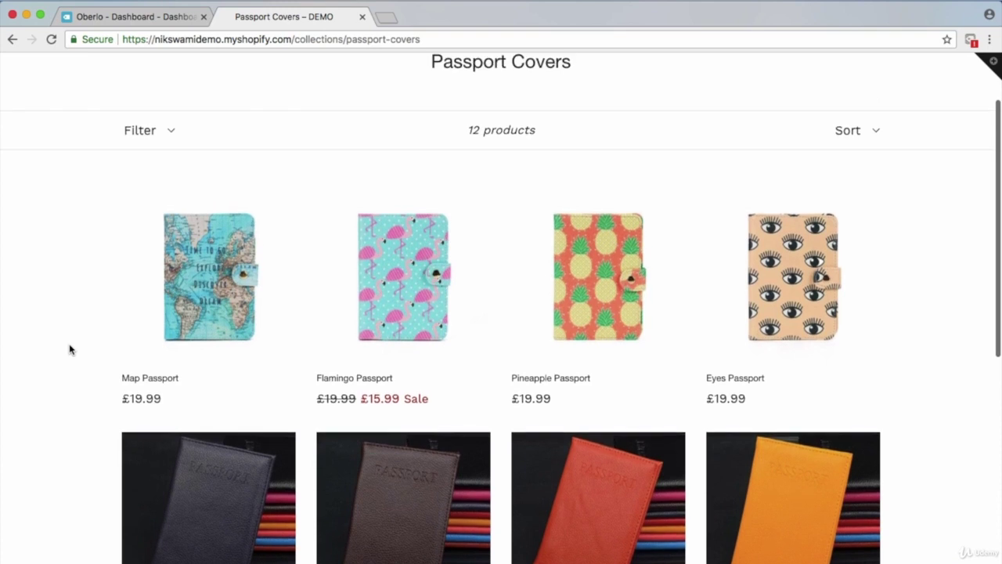
{"action": "scroll", "coordinate": [69, 348], "scroll_direction": "up", "scroll_amount": 2}
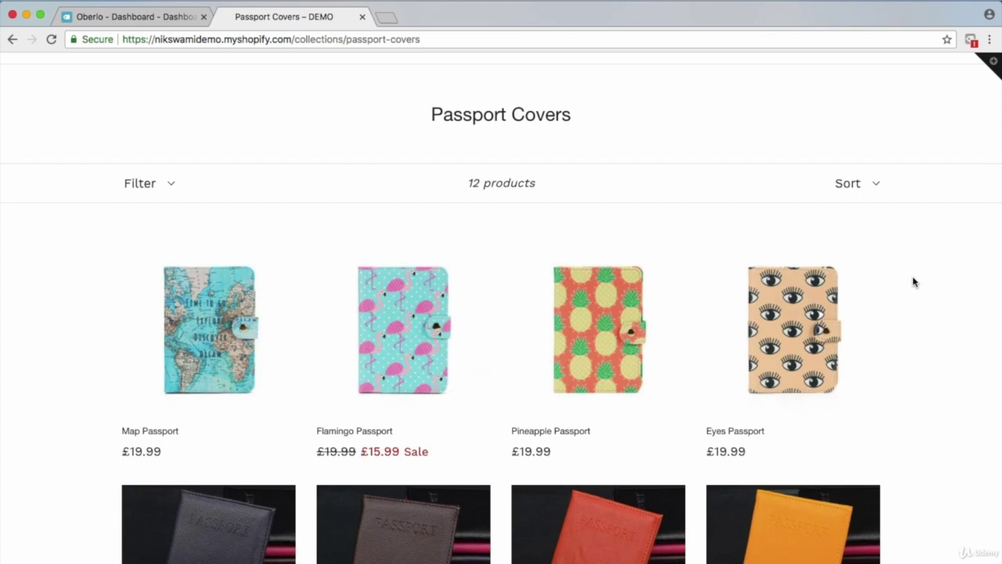
{"action": "scroll", "coordinate": [912, 281], "scroll_direction": "down", "scroll_amount": 7}
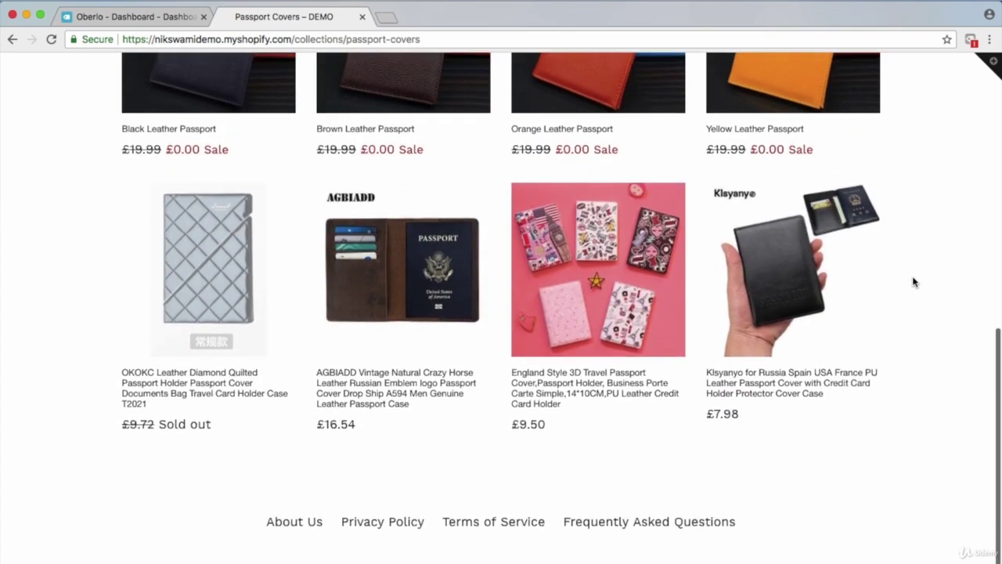
{"action": "scroll", "coordinate": [913, 282], "scroll_direction": "up", "scroll_amount": 1}
{"action": "scroll", "coordinate": [913, 282], "scroll_direction": "up", "scroll_amount": 5}
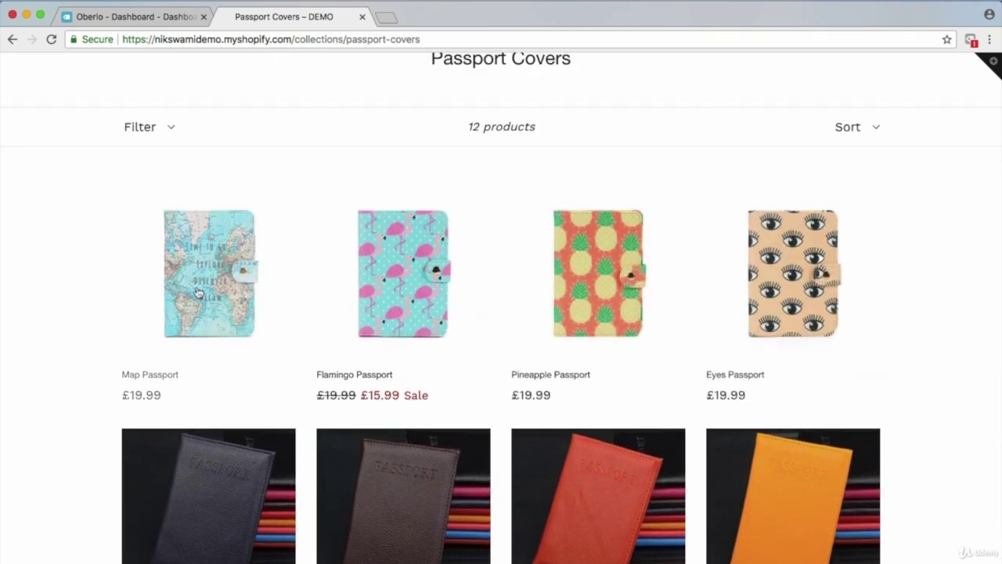
{"action": "scroll", "coordinate": [112, 277], "scroll_direction": "down", "scroll_amount": 1}
{"action": "scroll", "coordinate": [112, 277], "scroll_direction": "down", "scroll_amount": 3}
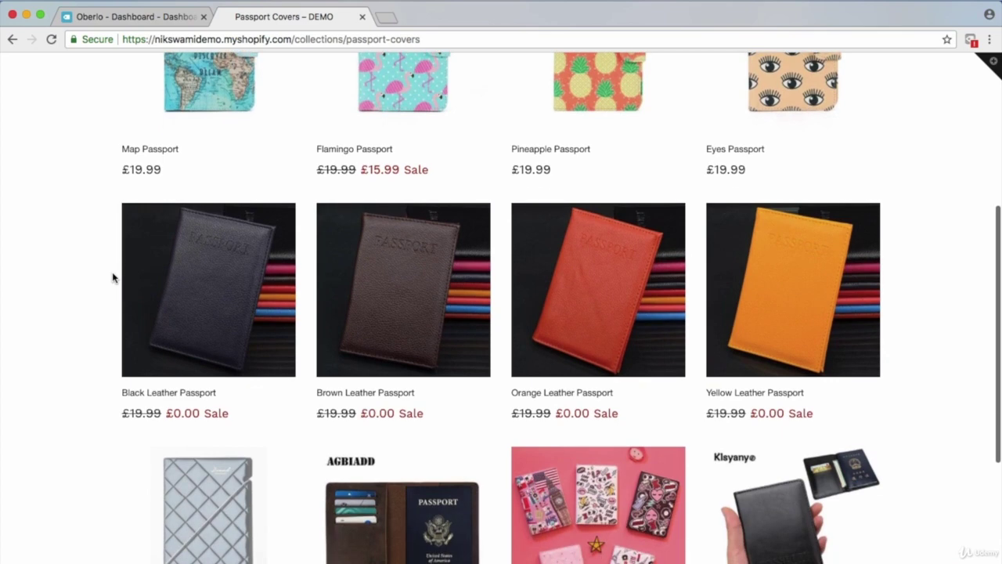
{"action": "scroll", "coordinate": [112, 277], "scroll_direction": "up", "scroll_amount": 3}
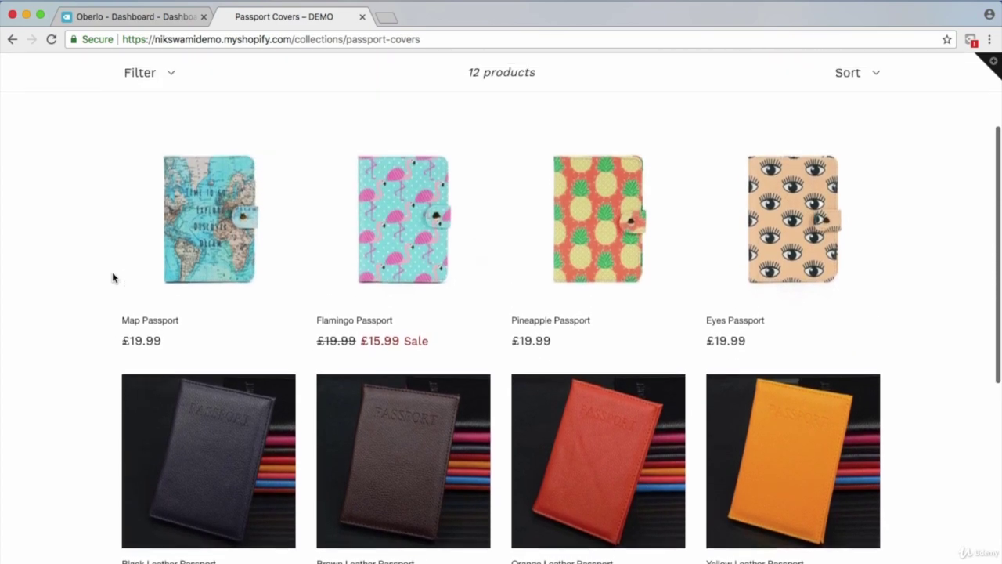
Step: Open the Map Passport product page and review its images and item details
{"action": "left_click", "coordinate": [208, 236]}
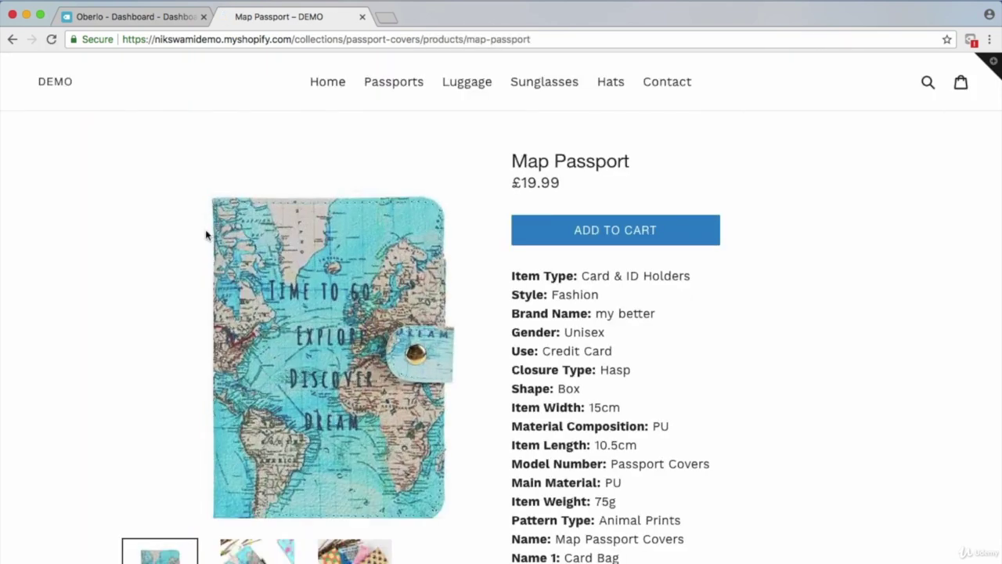
{"action": "scroll", "coordinate": [207, 236], "scroll_direction": "down", "scroll_amount": 5}
{"action": "scroll", "coordinate": [206, 233], "scroll_direction": "up", "scroll_amount": 5}
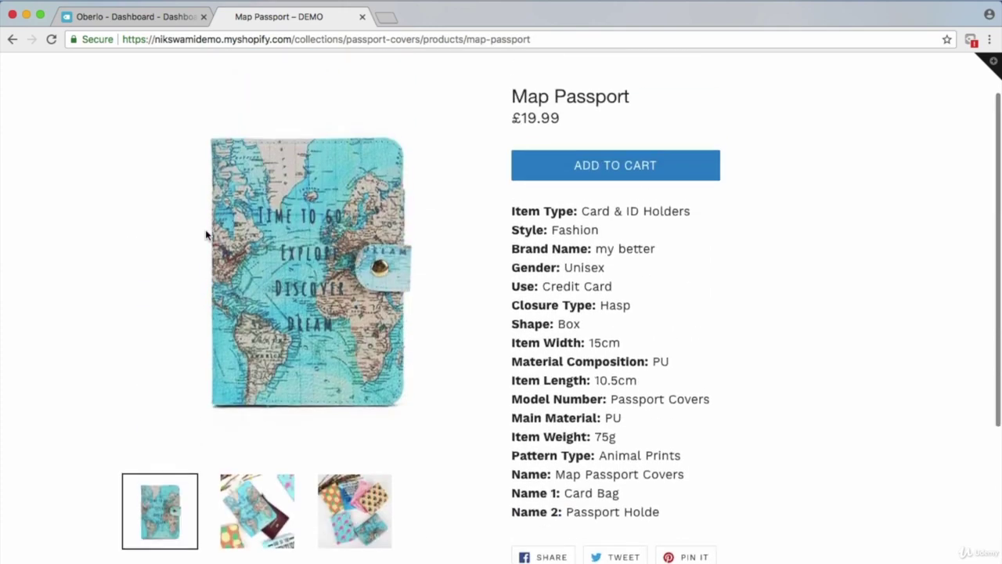
Step: Return to the Passport Covers collection, open the Black Leather Passport page and review its price, description and free-product offer
{"action": "left_click", "coordinate": [9, 42]}
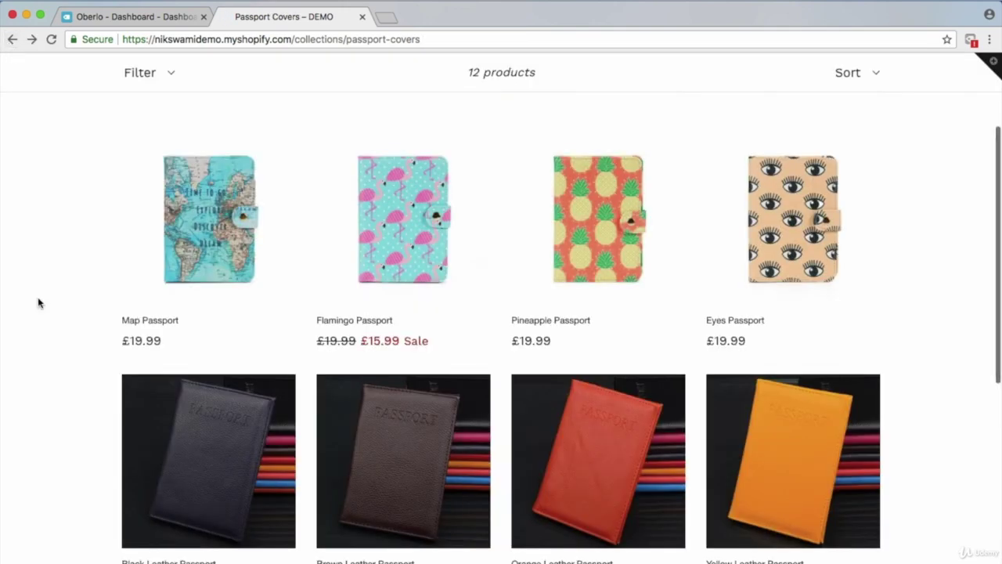
{"action": "scroll", "coordinate": [38, 300], "scroll_direction": "down", "scroll_amount": 3}
{"action": "left_click", "coordinate": [205, 252]}
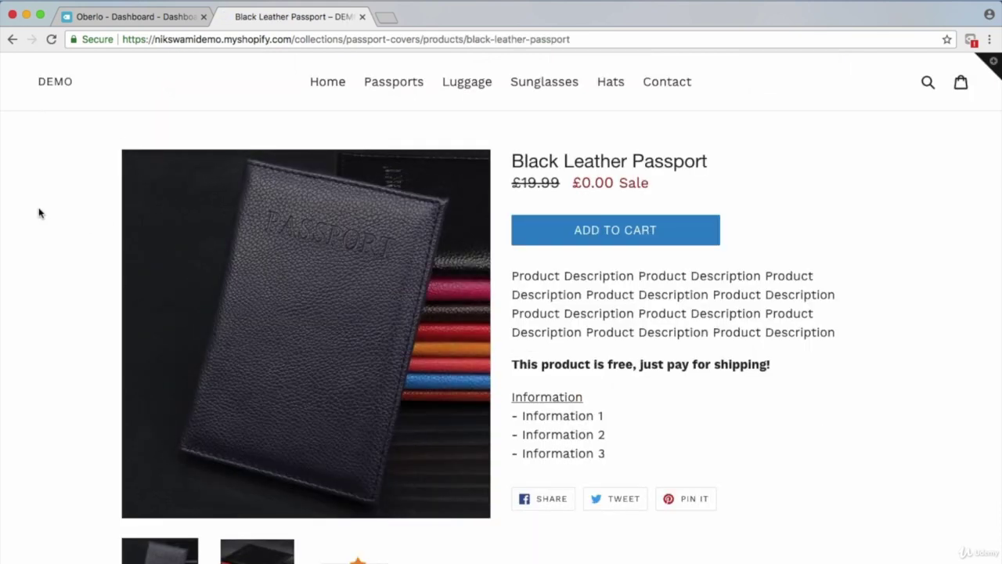
{"action": "scroll", "coordinate": [39, 213], "scroll_direction": "down", "scroll_amount": 2}
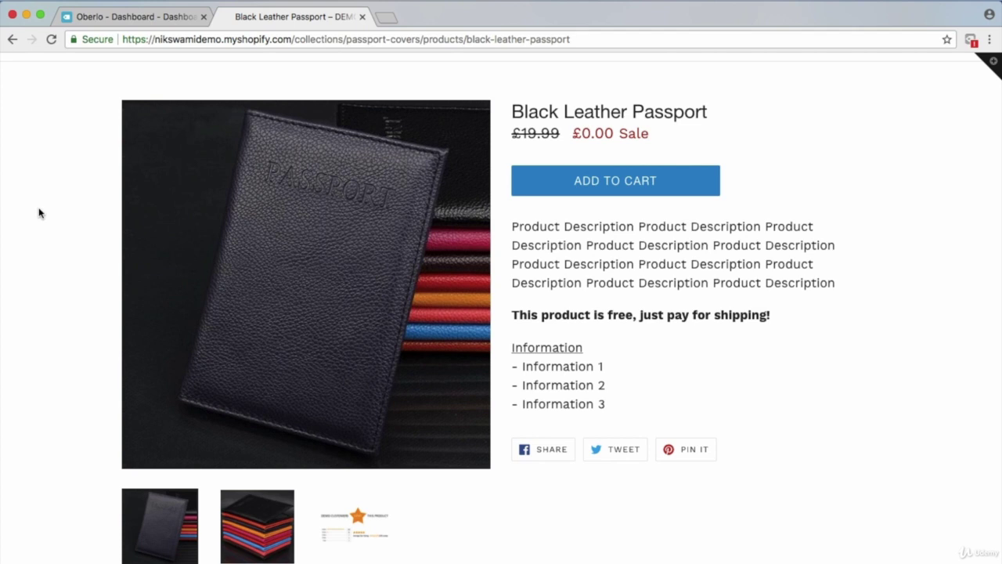
{"action": "scroll", "coordinate": [39, 213], "scroll_direction": "down", "scroll_amount": 3}
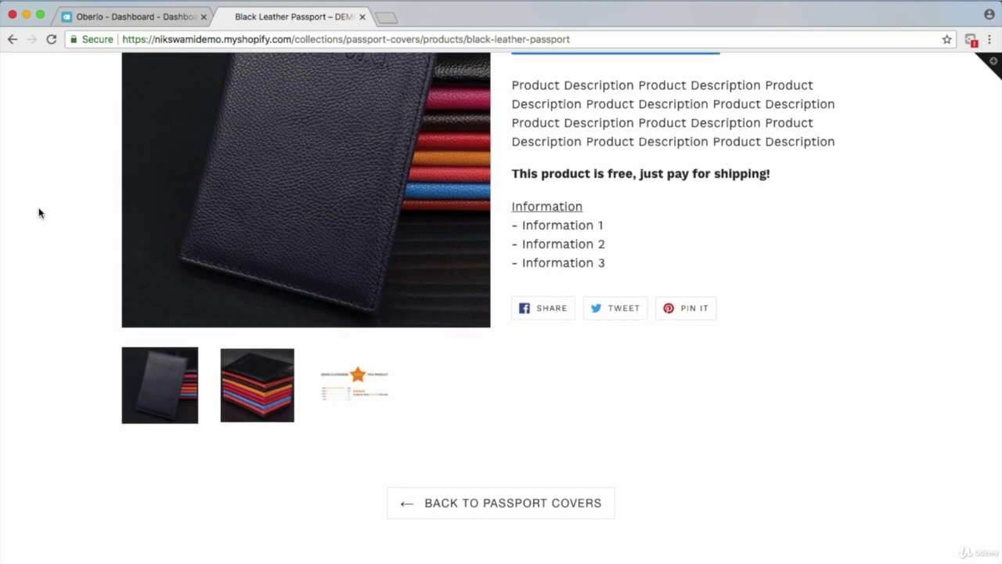
{"action": "scroll", "coordinate": [39, 213], "scroll_direction": "up", "scroll_amount": 4}
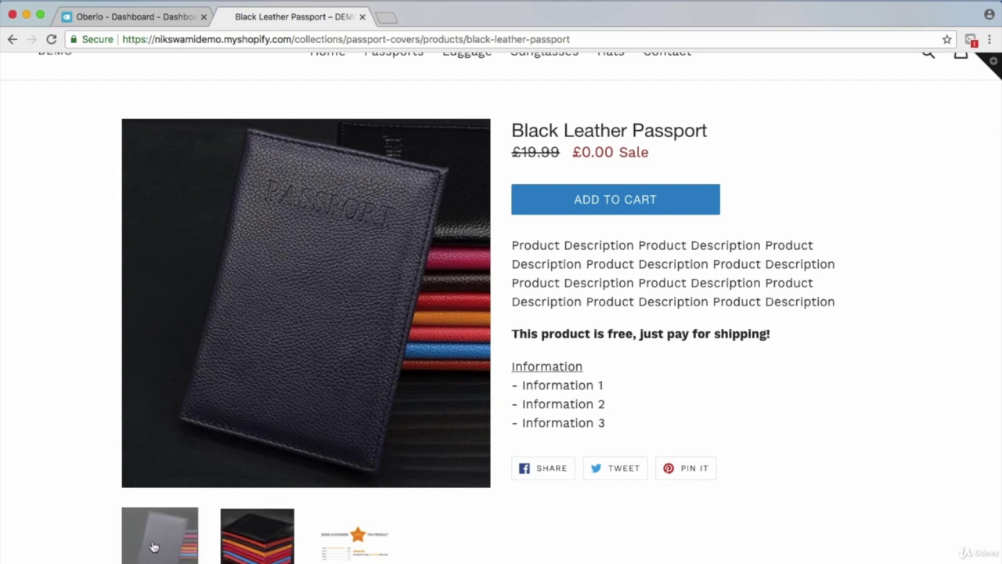
Step: View the Black Leather Passport's stacked-covers photo and its customer star-rating graphic in the product gallery
{"action": "left_click", "coordinate": [232, 546]}
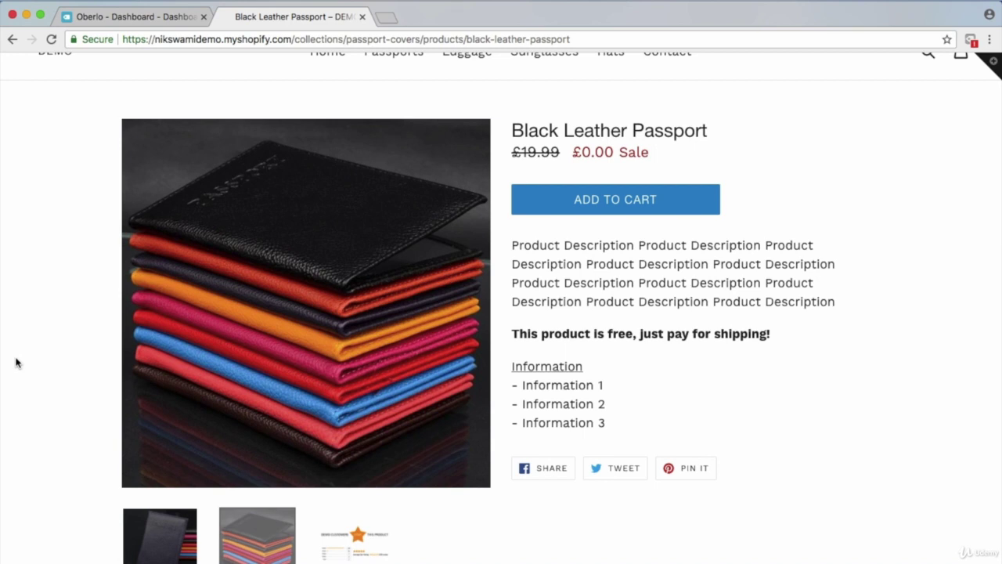
{"action": "scroll", "coordinate": [16, 362], "scroll_direction": "down", "scroll_amount": 2}
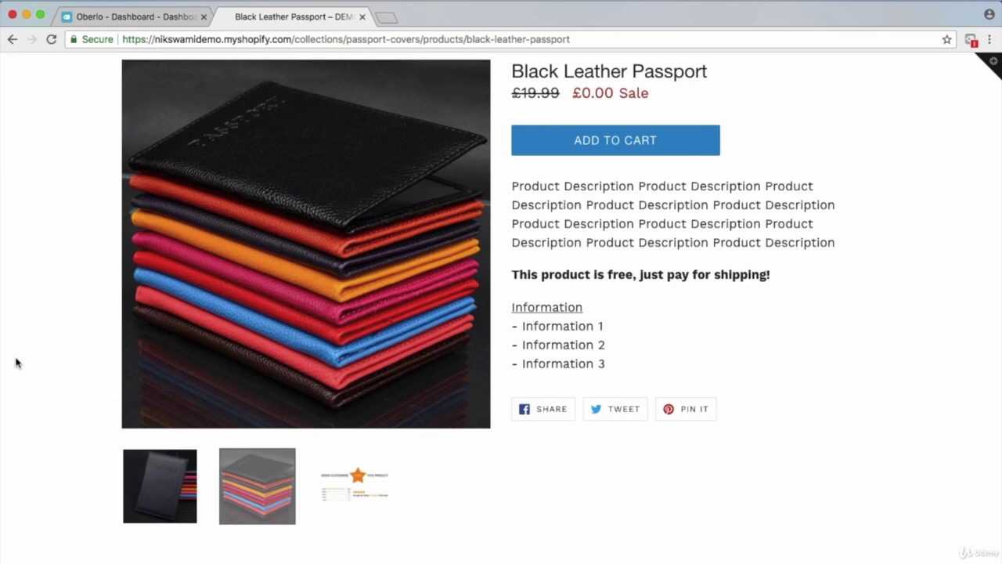
{"action": "scroll", "coordinate": [16, 362], "scroll_direction": "up", "scroll_amount": 1}
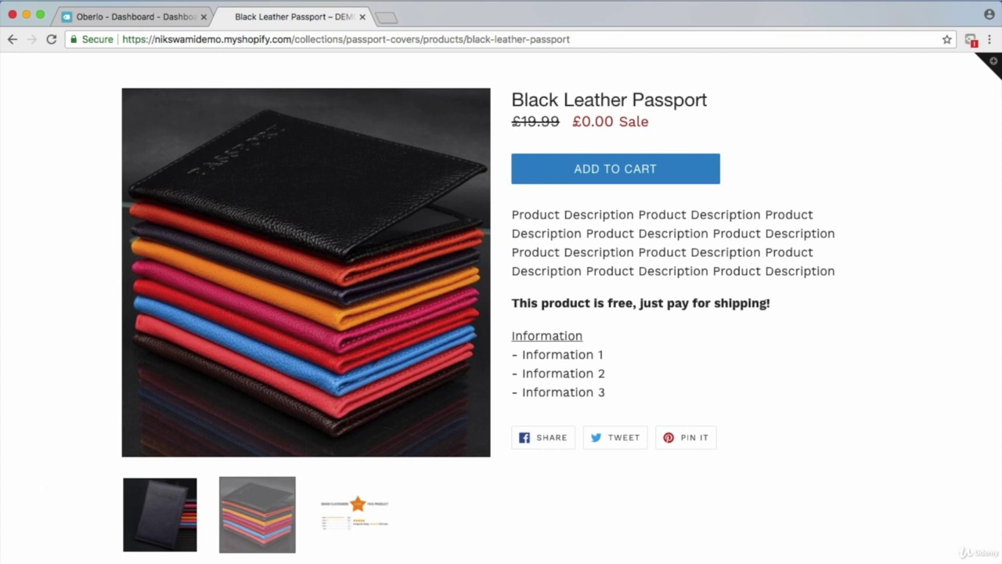
{"action": "left_click", "coordinate": [335, 525]}
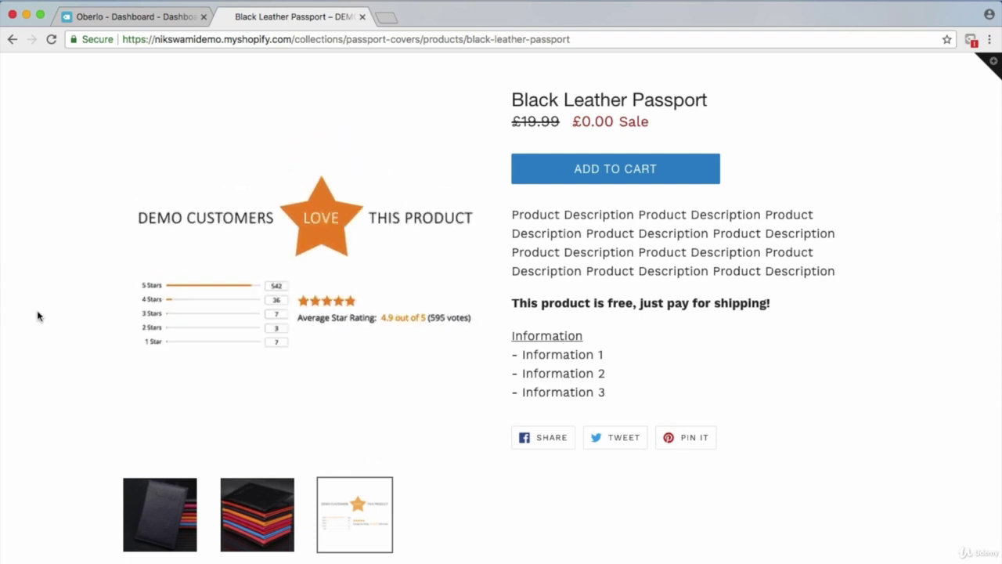
Step: Switch to Oberlo, find Black Leather Passport in My Products and open its AliExpress supplier listing
{"action": "left_click", "coordinate": [112, 18]}
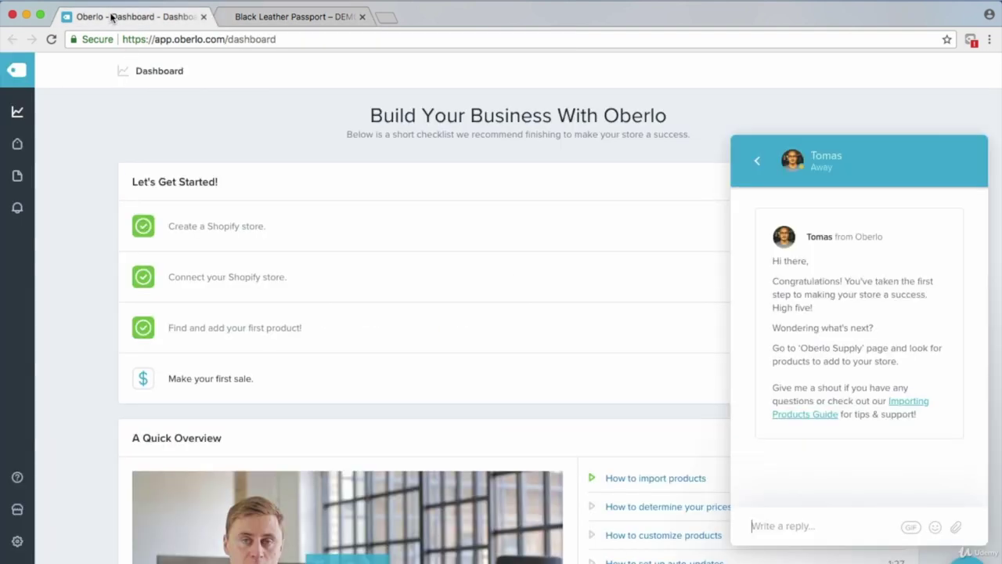
{"action": "mouse_move", "coordinate": [21, 145]}
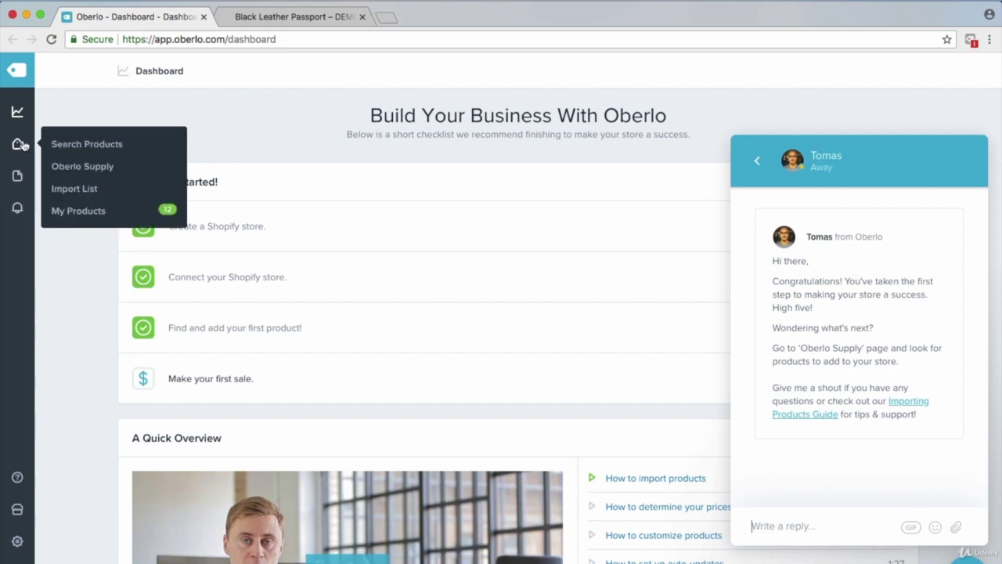
{"action": "left_click", "coordinate": [71, 213]}
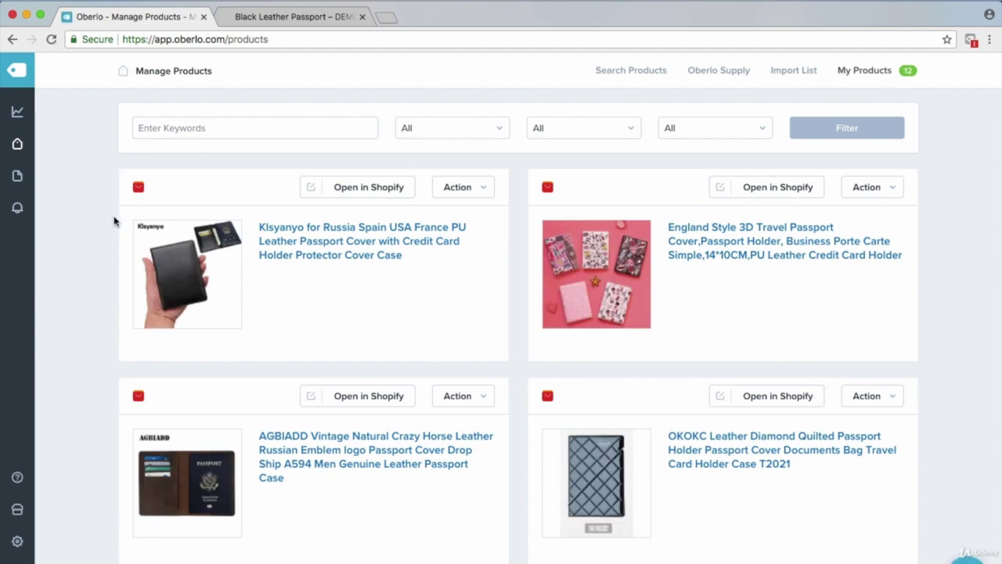
{"action": "scroll", "coordinate": [113, 222], "scroll_direction": "down", "scroll_amount": 4}
{"action": "scroll", "coordinate": [114, 222], "scroll_direction": "up", "scroll_amount": 3}
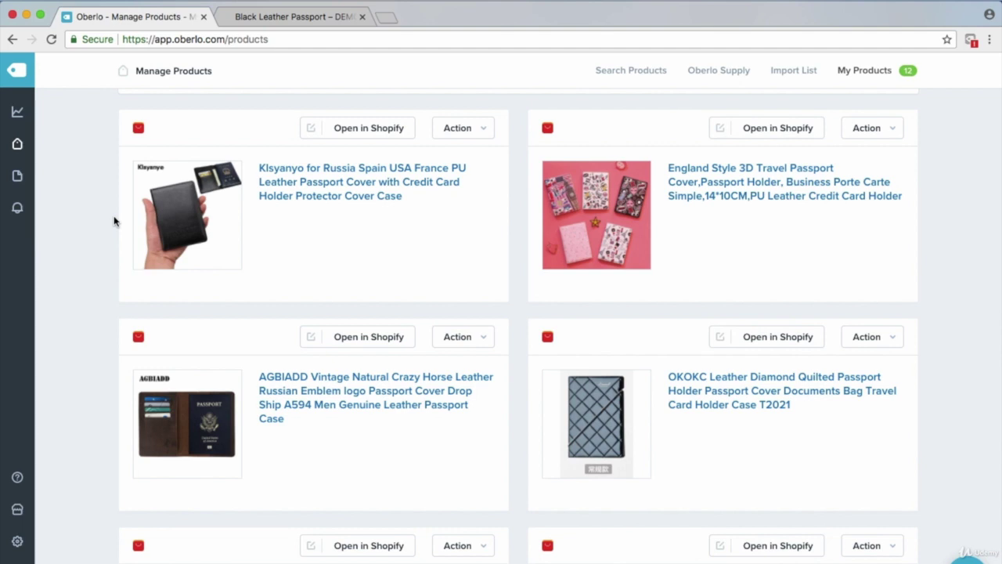
{"action": "scroll", "coordinate": [113, 221], "scroll_direction": "down", "scroll_amount": 10}
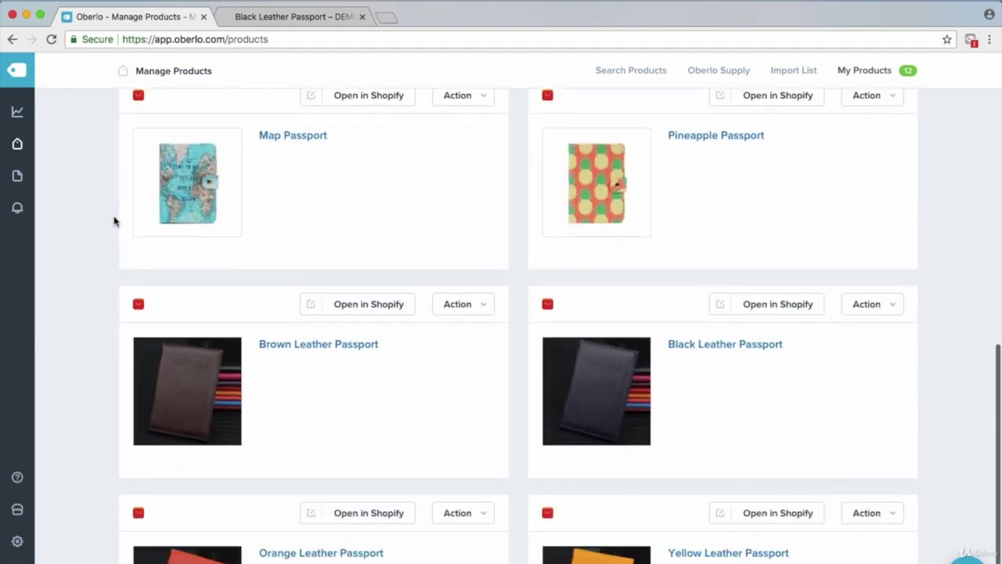
{"action": "scroll", "coordinate": [113, 221], "scroll_direction": "down", "scroll_amount": 2}
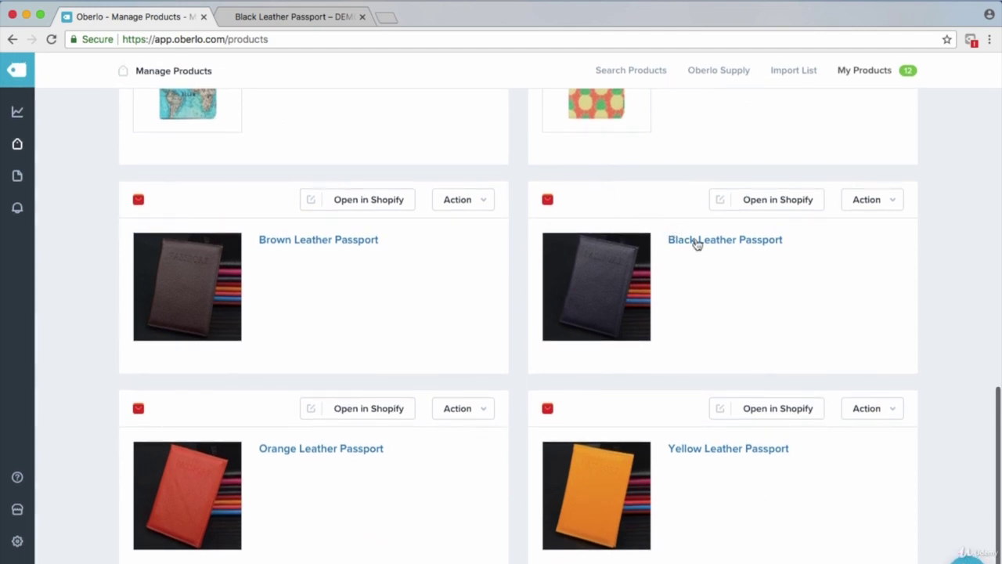
{"action": "left_click", "coordinate": [697, 242]}
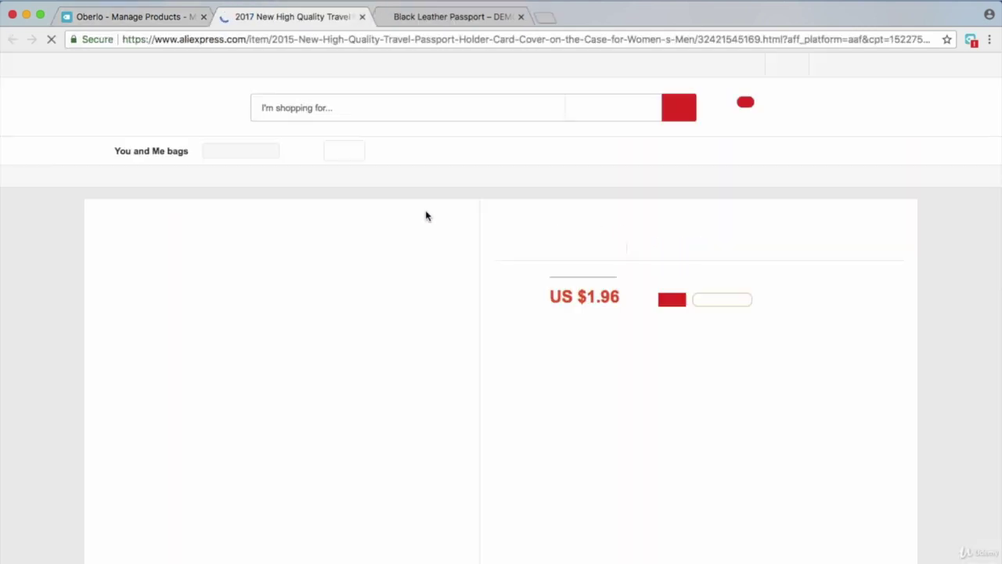
Step: Look through the AliExpress listing's product details, then show its customer feedback and star-rating breakdown
{"action": "scroll", "coordinate": [426, 215], "scroll_direction": "down", "scroll_amount": 5}
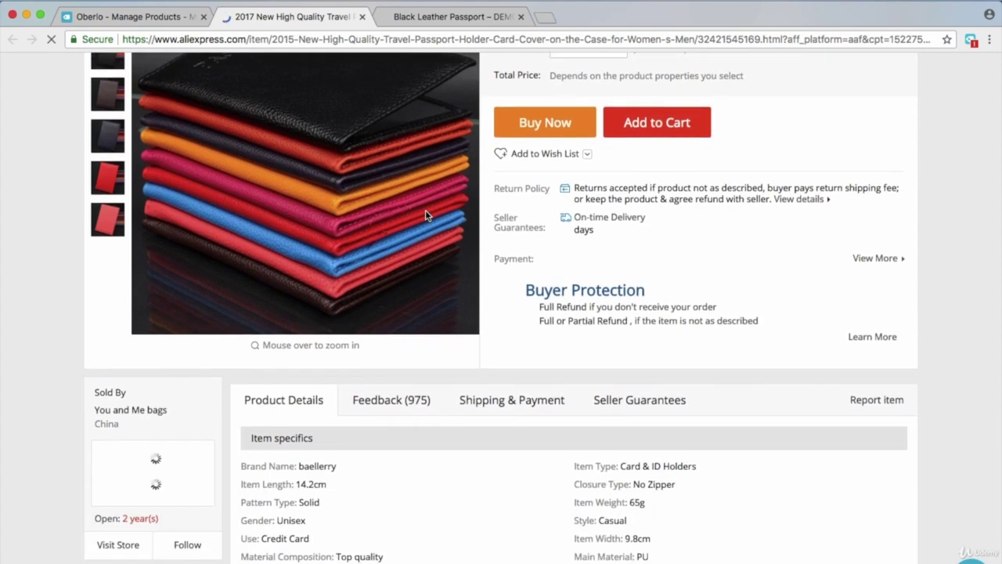
{"action": "scroll", "coordinate": [426, 210], "scroll_direction": "down", "scroll_amount": 10}
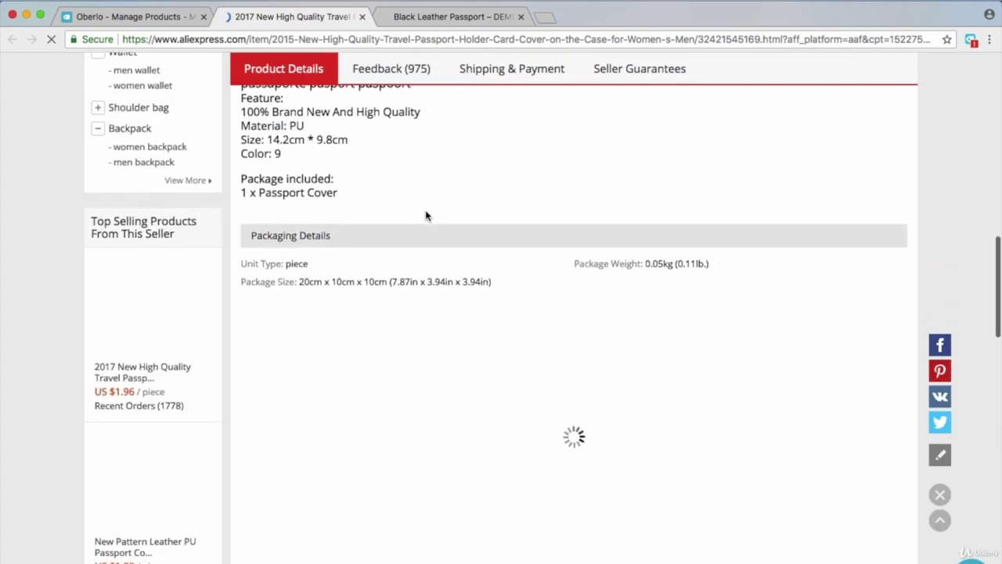
{"action": "scroll", "coordinate": [425, 215], "scroll_direction": "up", "scroll_amount": 4}
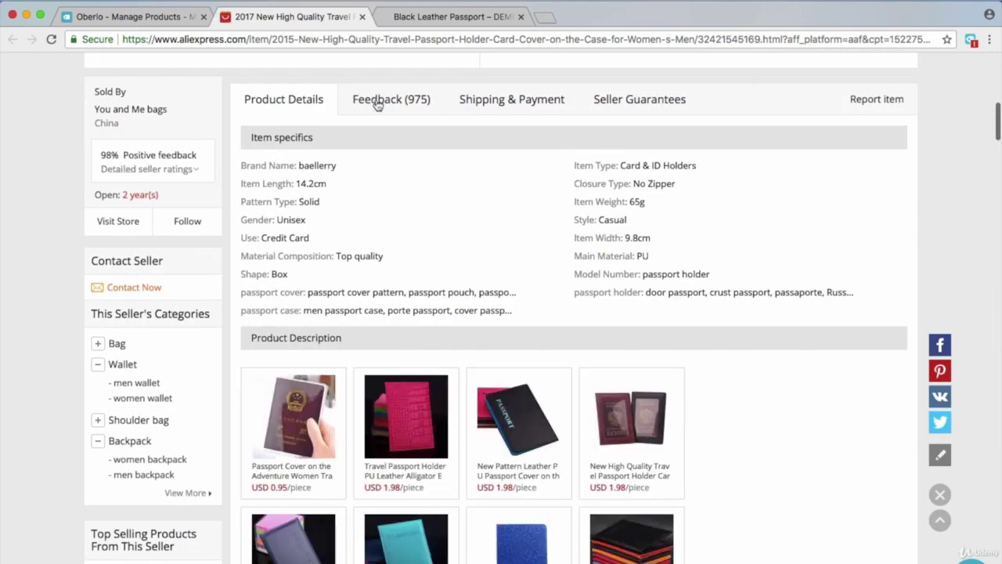
{"action": "left_click", "coordinate": [377, 105]}
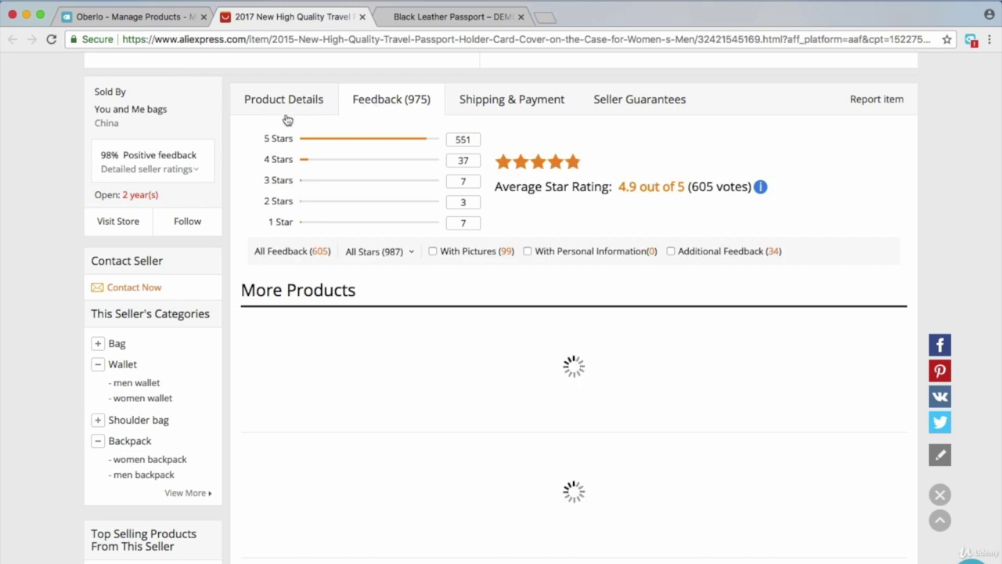
{"action": "scroll", "coordinate": [304, 233], "scroll_direction": "up", "scroll_amount": 1}
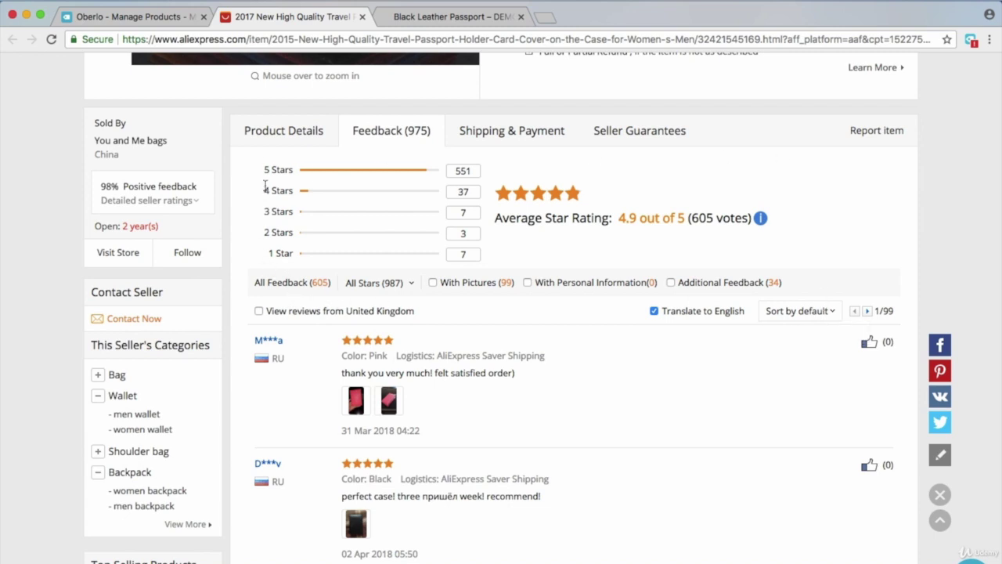
Step: Bring up Adobe Photoshop and minimise it, then inspect the rating graphic on the store's Black Leather Passport page
{"action": "left_click", "coordinate": [247, 557]}
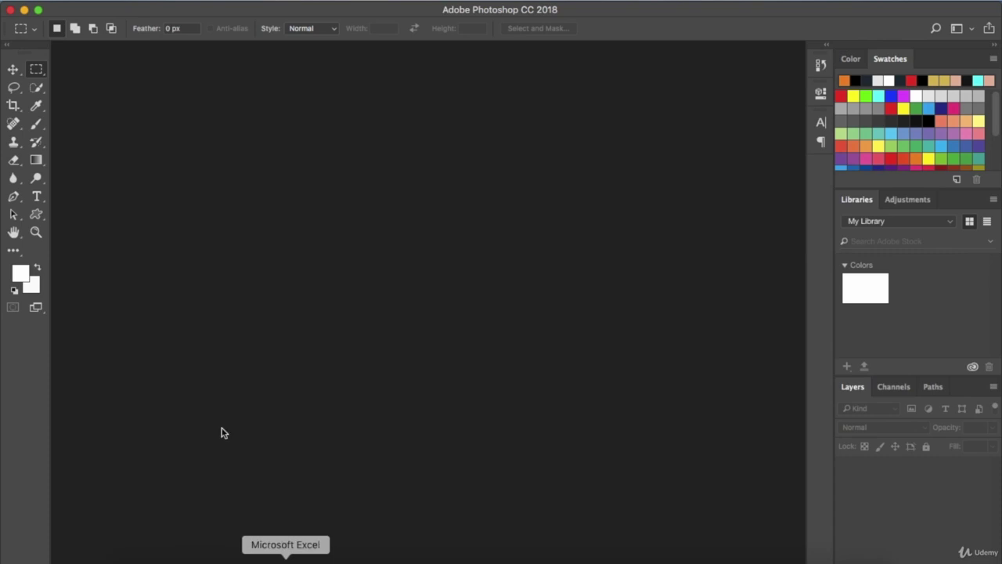
{"action": "left_click", "coordinate": [25, 10]}
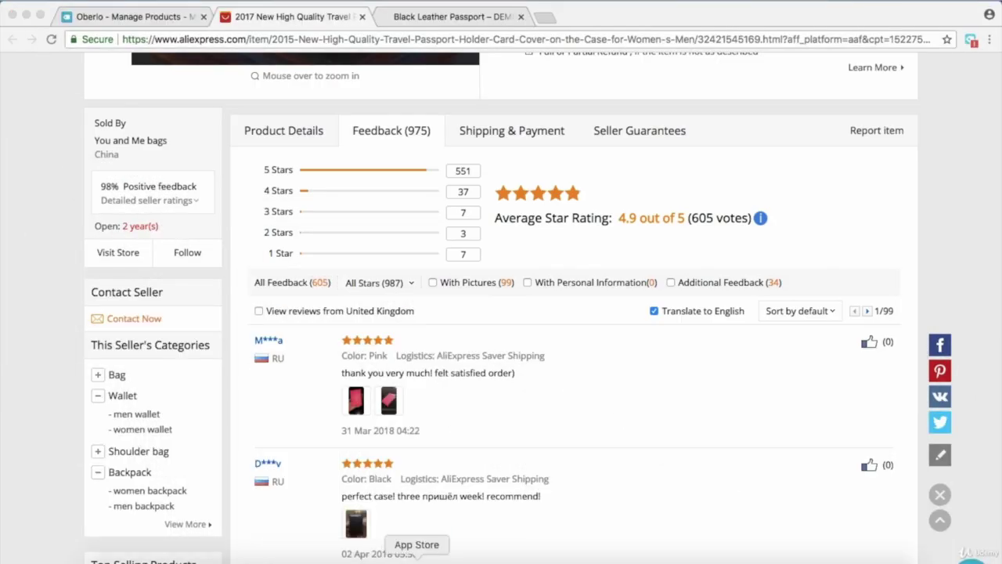
{"action": "left_click", "coordinate": [419, 19]}
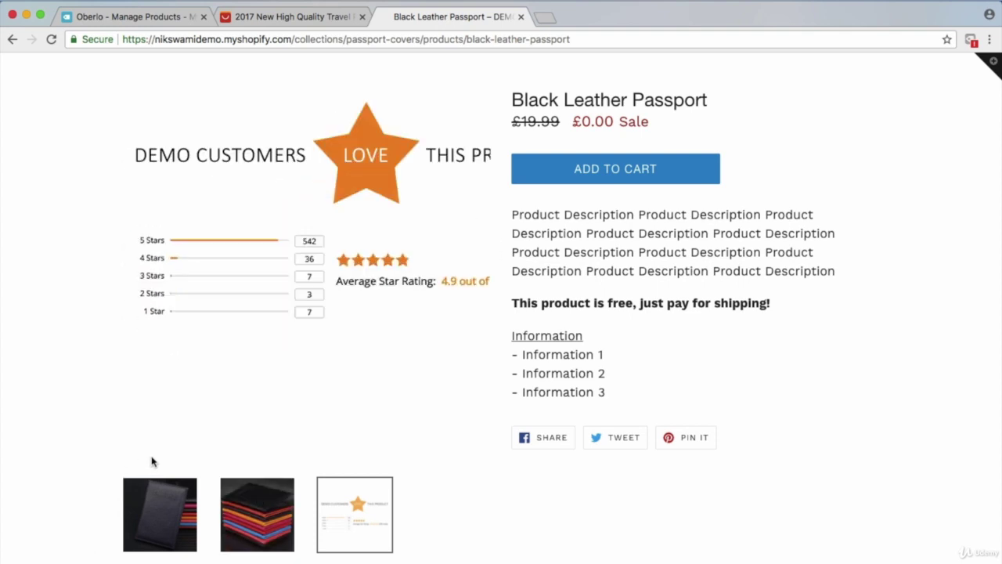
{"action": "scroll", "coordinate": [48, 403], "scroll_direction": "up", "scroll_amount": 2}
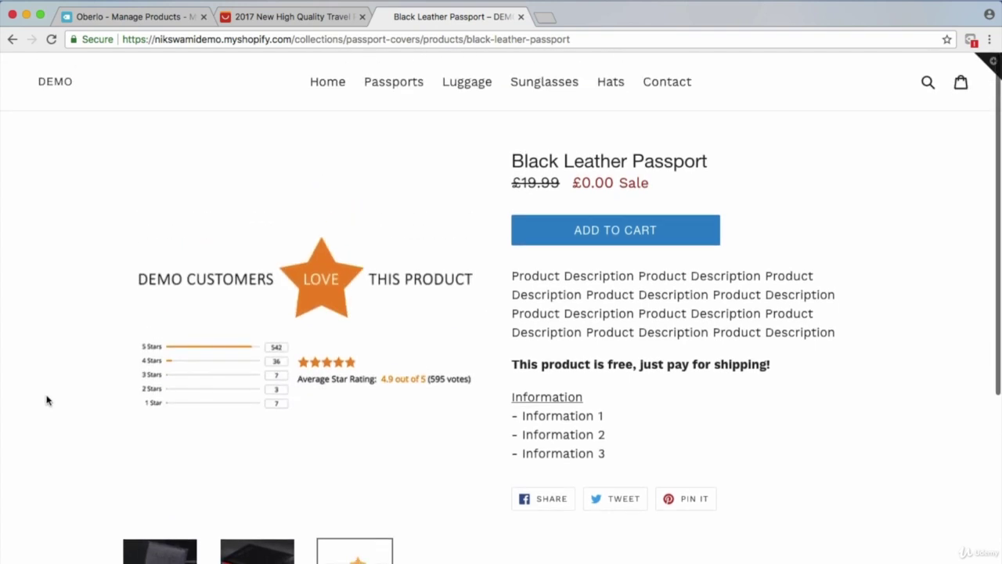
Step: Go back to the store's Passport Covers collection and review its first rows of products
{"action": "left_click", "coordinate": [12, 40]}
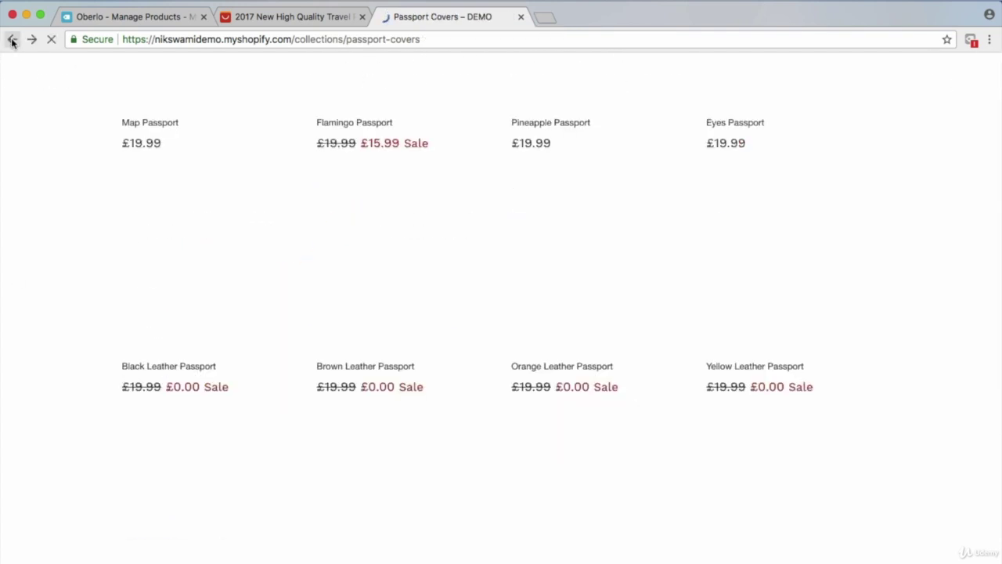
{"action": "scroll", "coordinate": [35, 293], "scroll_direction": "up", "scroll_amount": 5}
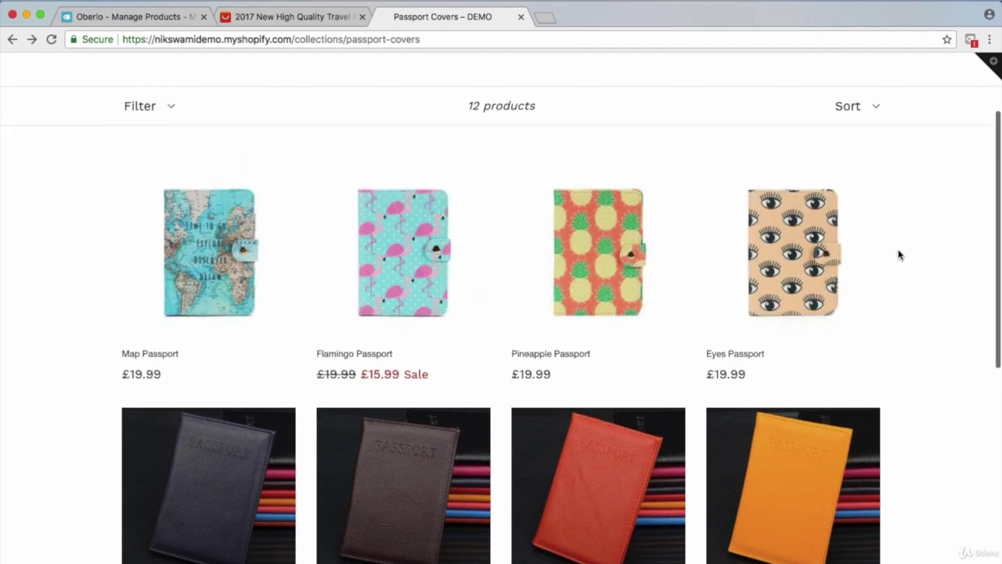
{"action": "scroll", "coordinate": [899, 255], "scroll_direction": "up", "scroll_amount": 1}
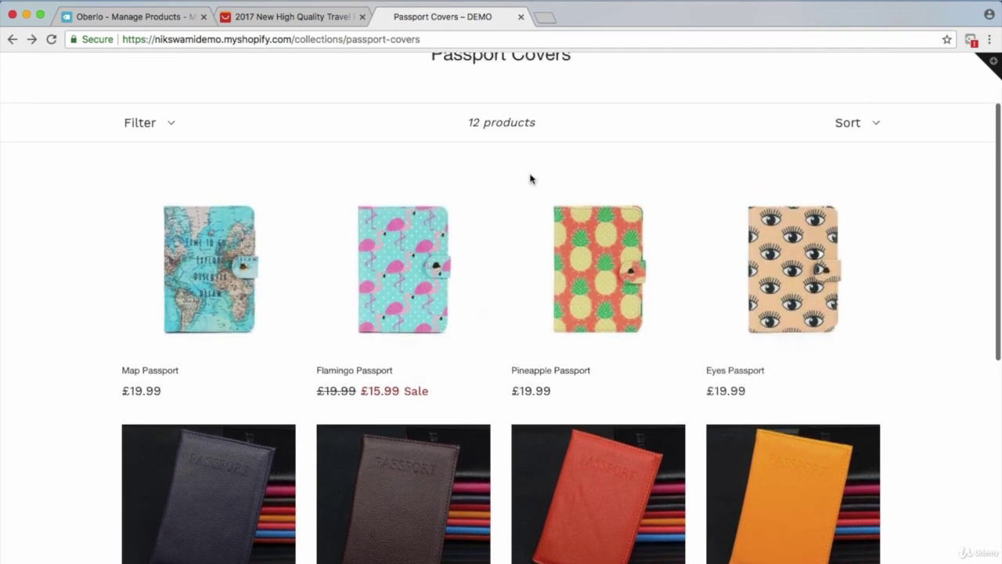
Step: Open the store's home page and review its banner and the Featured Collections section
{"action": "scroll", "coordinate": [530, 179], "scroll_direction": "up", "scroll_amount": 3}
{"action": "left_click", "coordinate": [318, 87]}
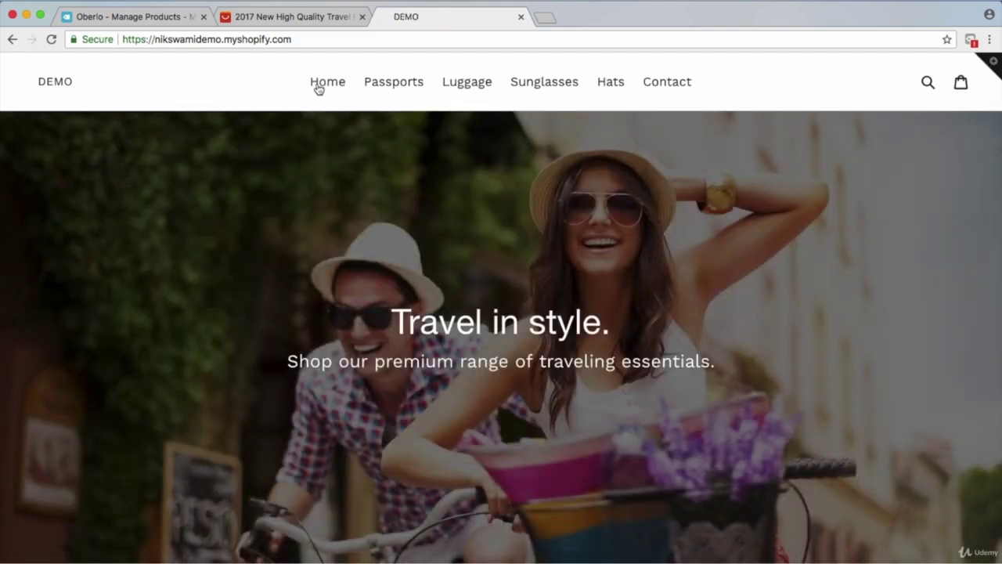
{"action": "scroll", "coordinate": [317, 89], "scroll_direction": "down", "scroll_amount": 5}
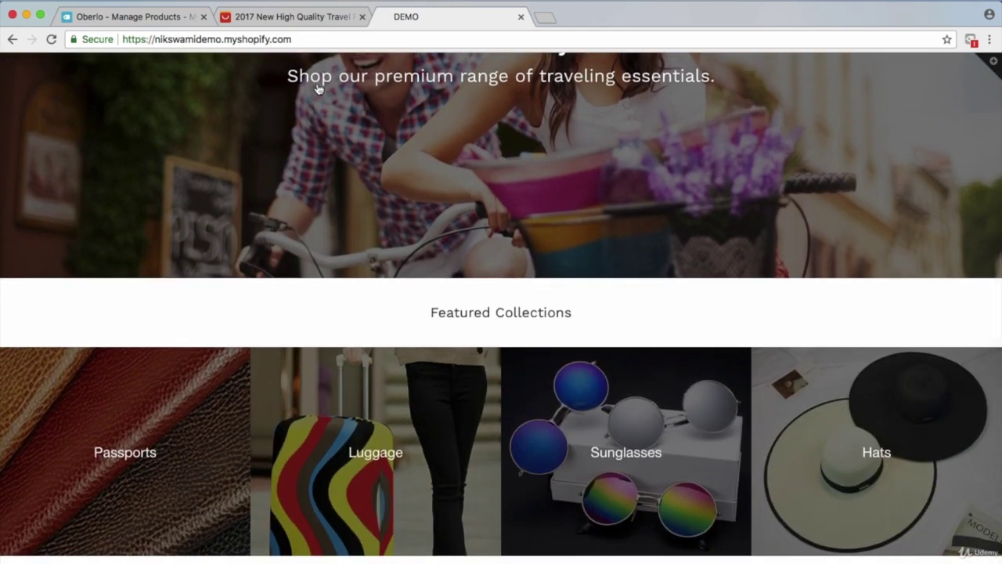
{"action": "scroll", "coordinate": [318, 90], "scroll_direction": "down", "scroll_amount": 3}
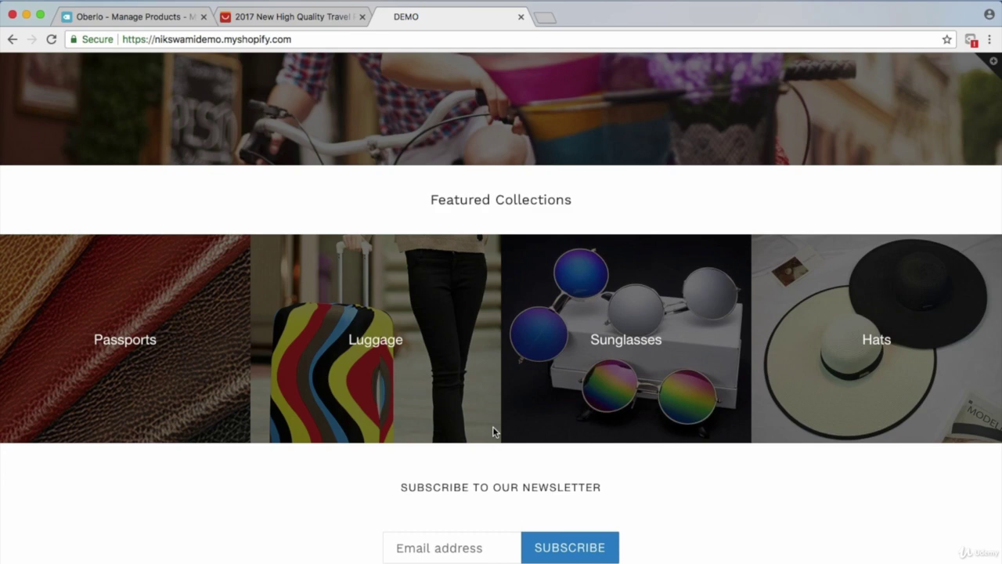
{"action": "scroll", "coordinate": [492, 430], "scroll_direction": "up", "scroll_amount": 5}
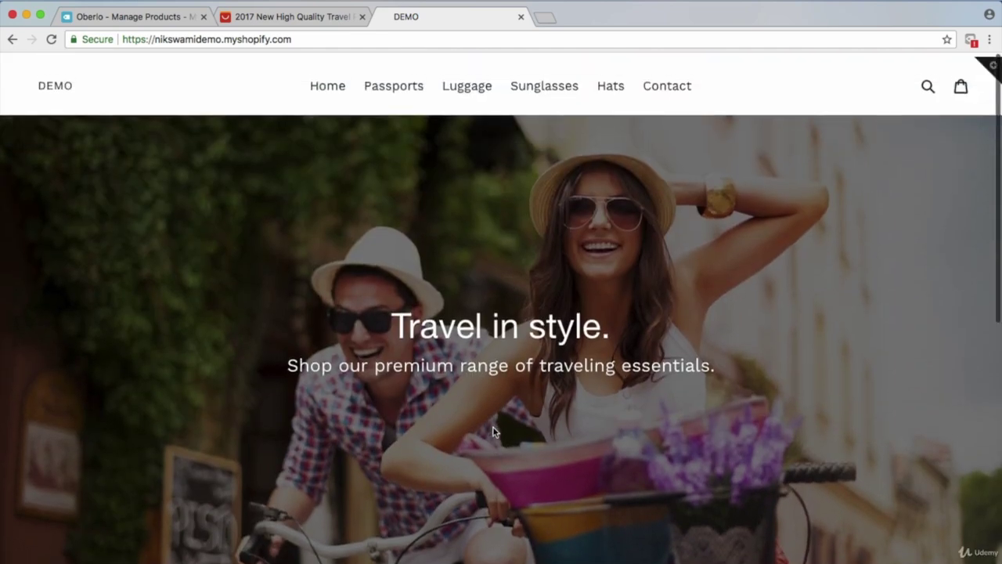